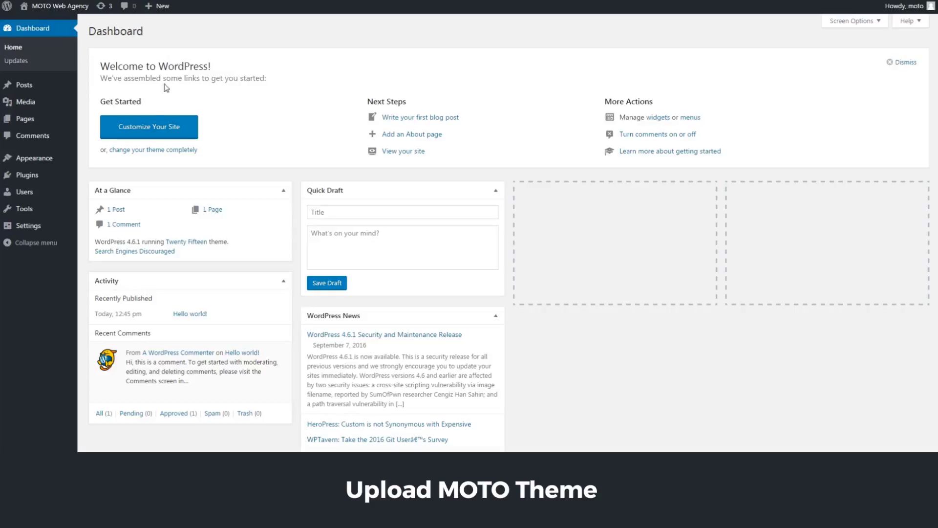
Upload moto.zip from the "Theme for installation" folder as a new theme, install it and activate it.
mouse_move(34, 158)
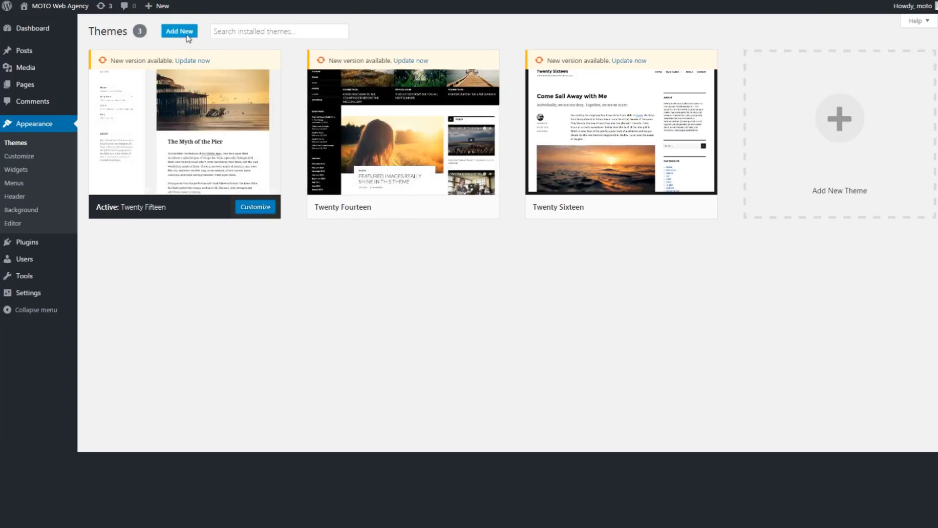
click(187, 34)
click(198, 36)
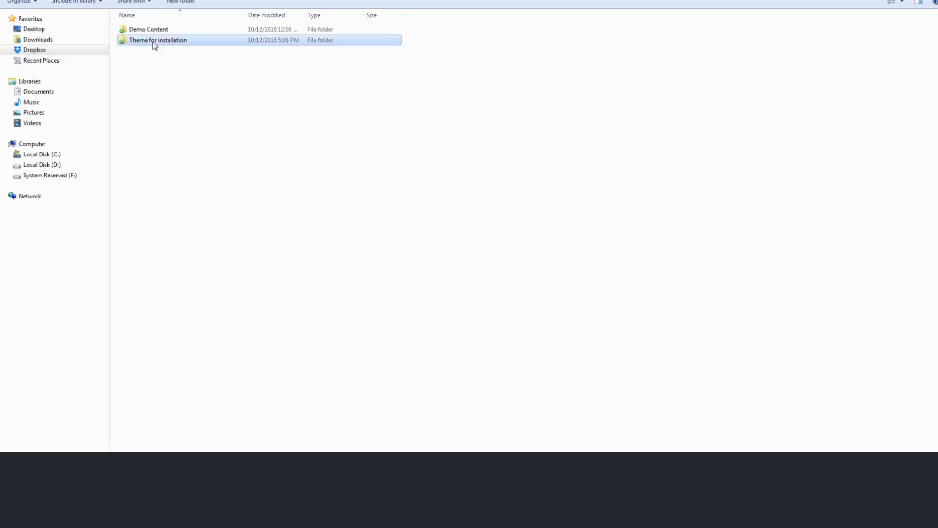
double_click(154, 43)
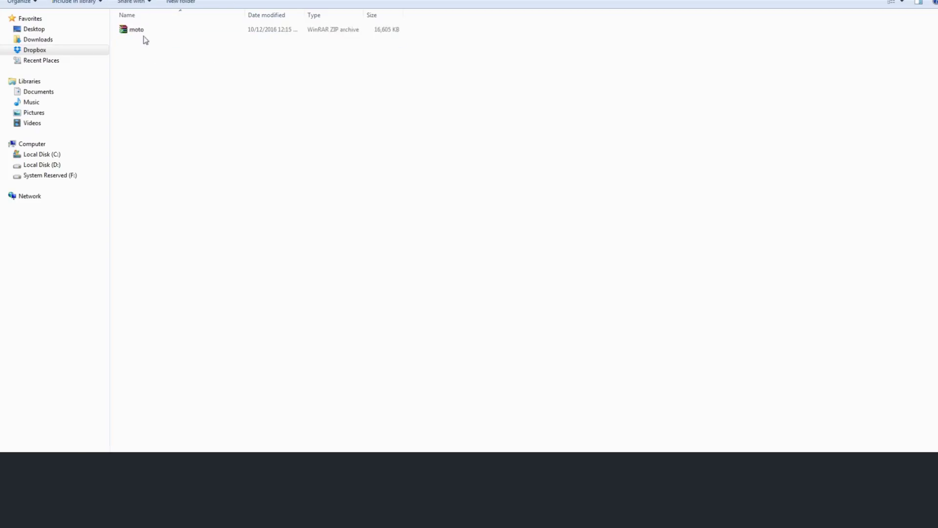
drag(144, 37, 142, 39)
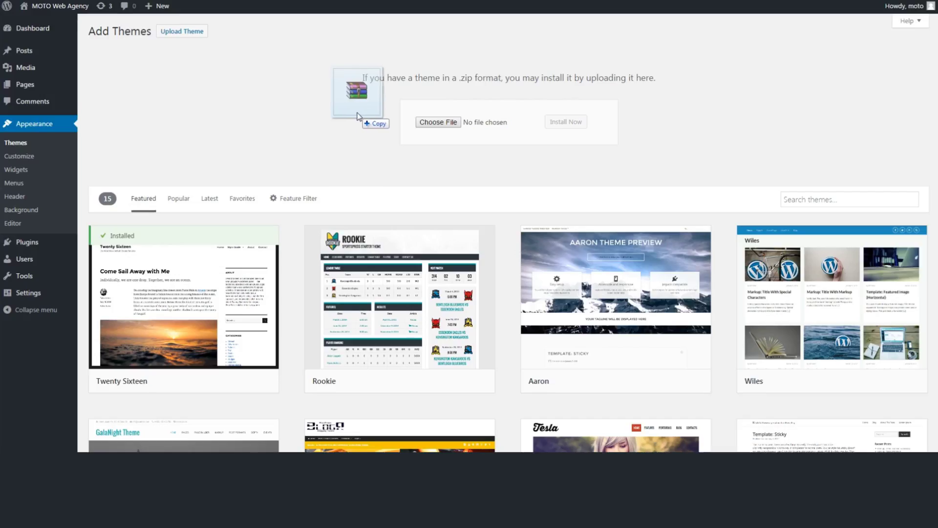
drag(365, 128, 439, 128)
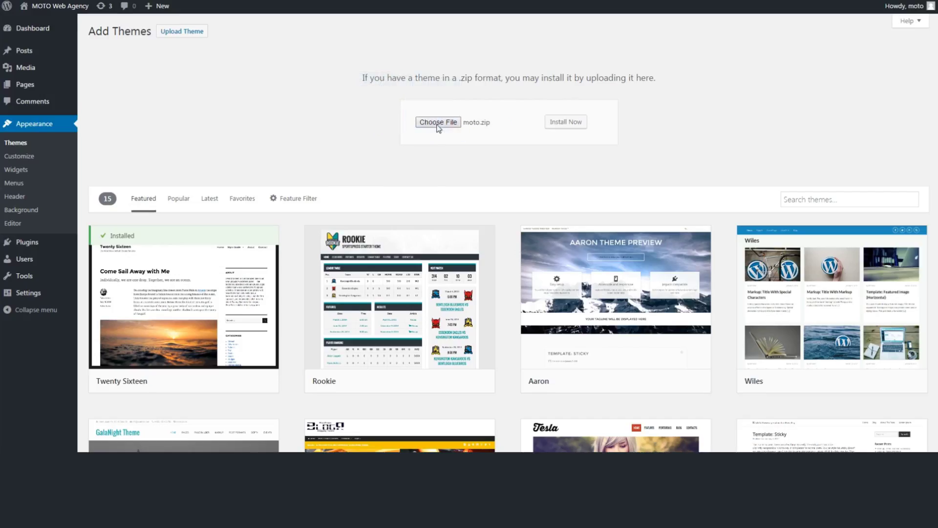
click(562, 125)
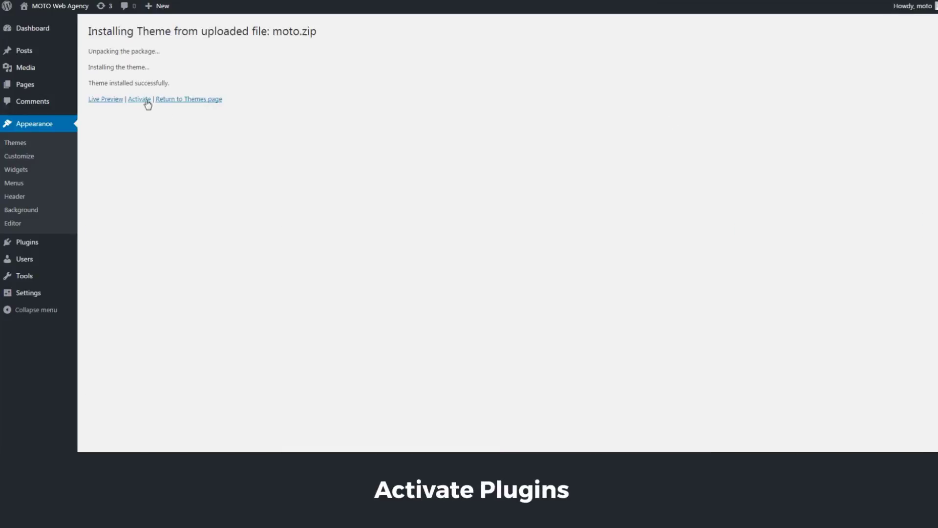
click(140, 99)
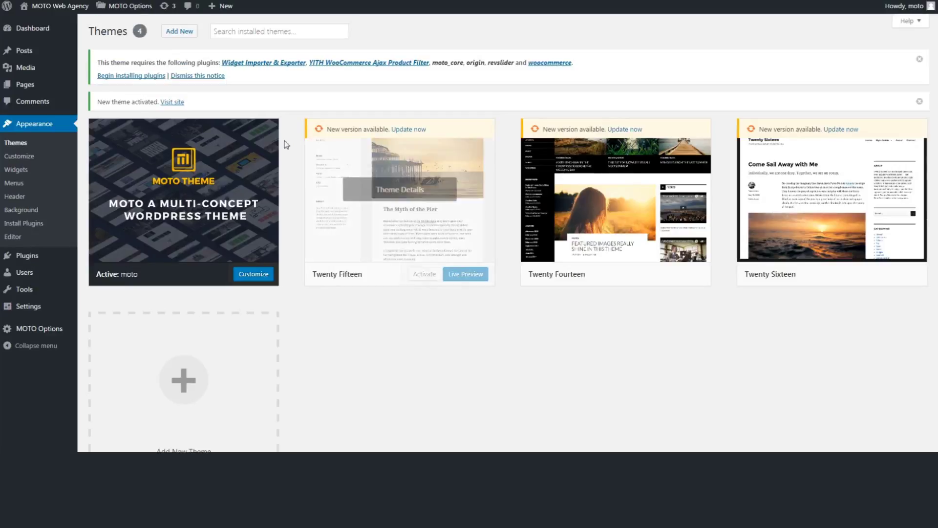
Begin installing the theme's required plugins and bulk-install all of them.
click(133, 77)
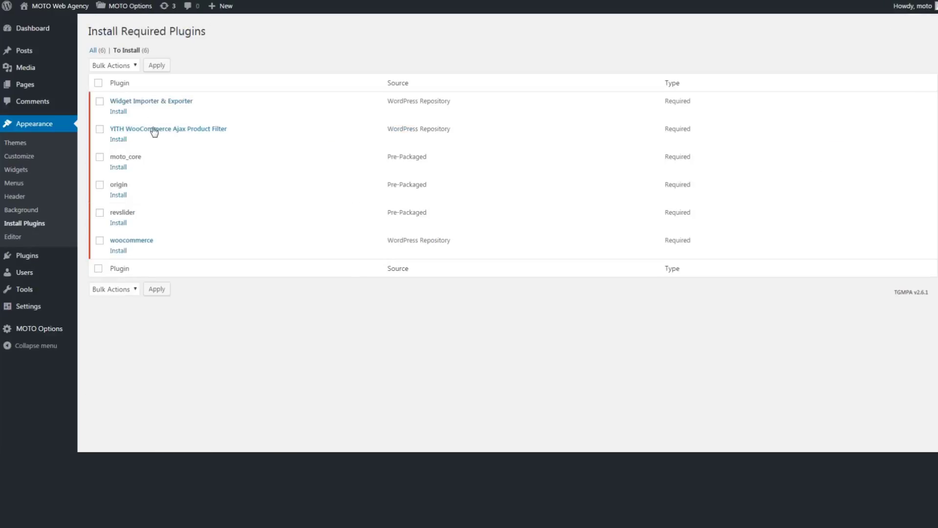
click(99, 83)
click(114, 65)
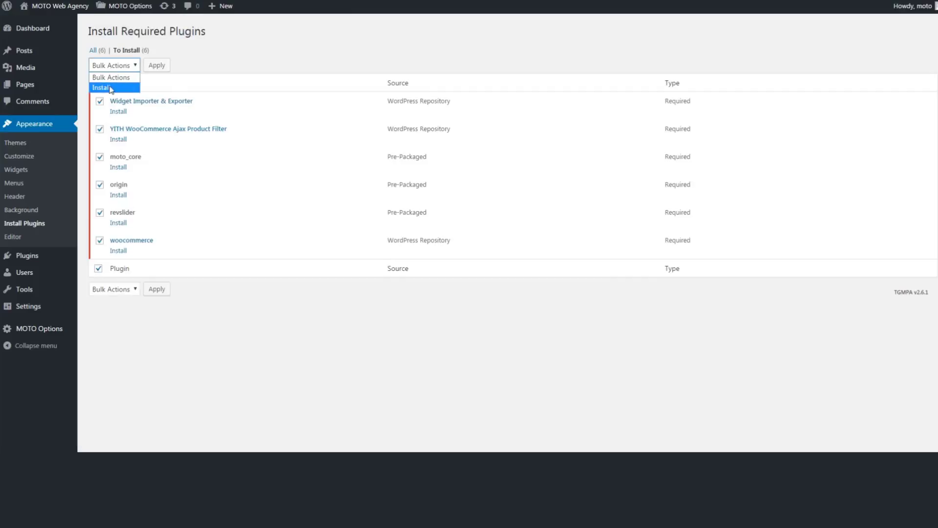
click(106, 84)
click(164, 67)
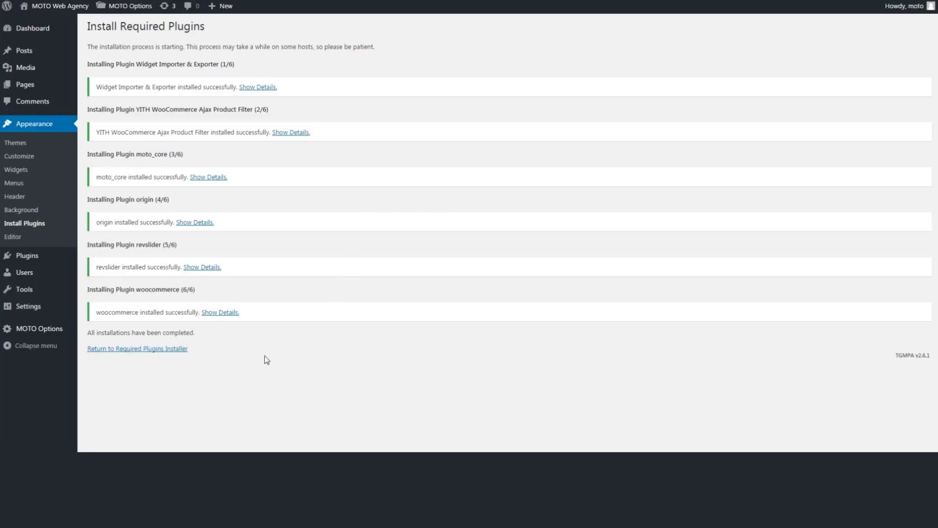
Bulk-activate all the required plugins, then return to the dashboard and skip the WooCommerce setup wizard.
click(171, 349)
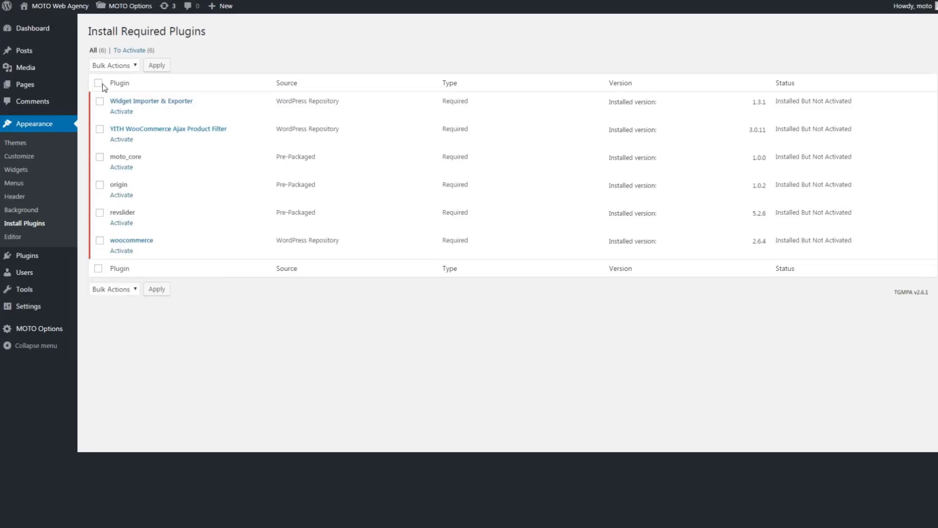
click(99, 83)
click(128, 65)
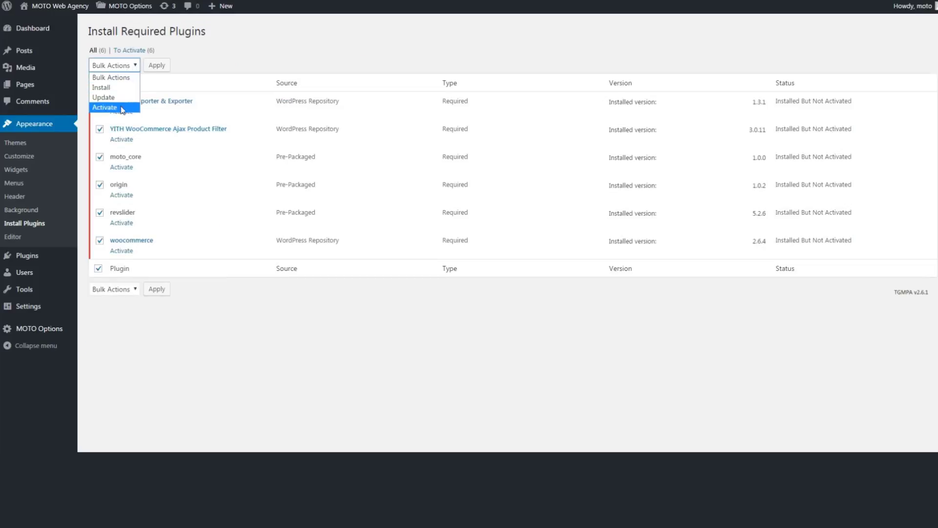
click(105, 107)
click(158, 69)
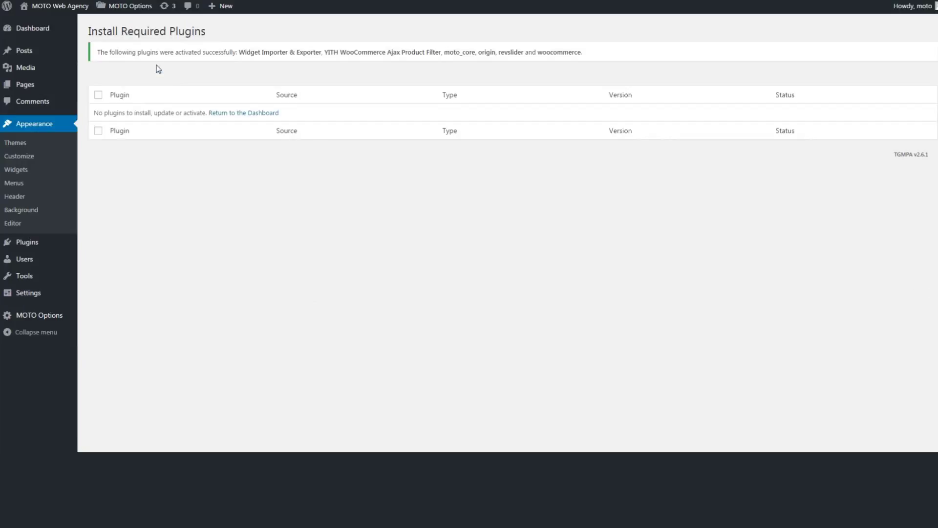
click(241, 113)
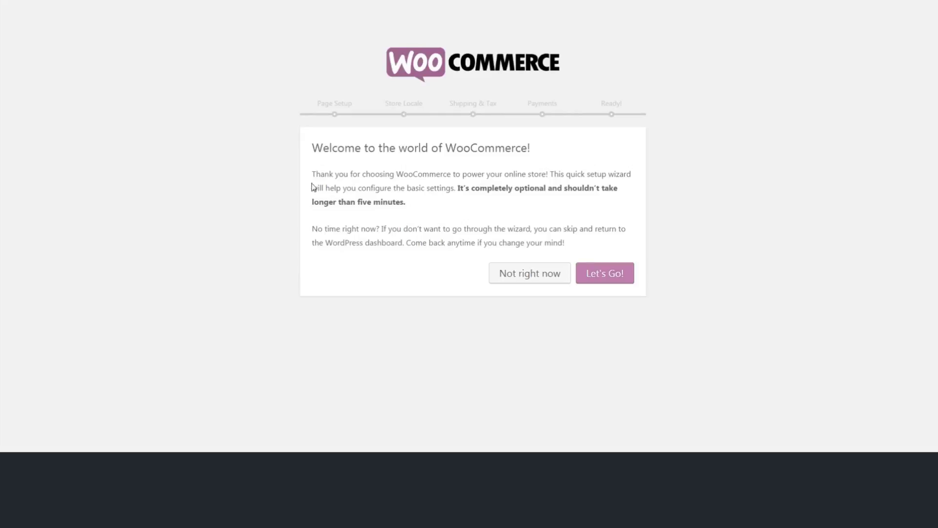
click(500, 270)
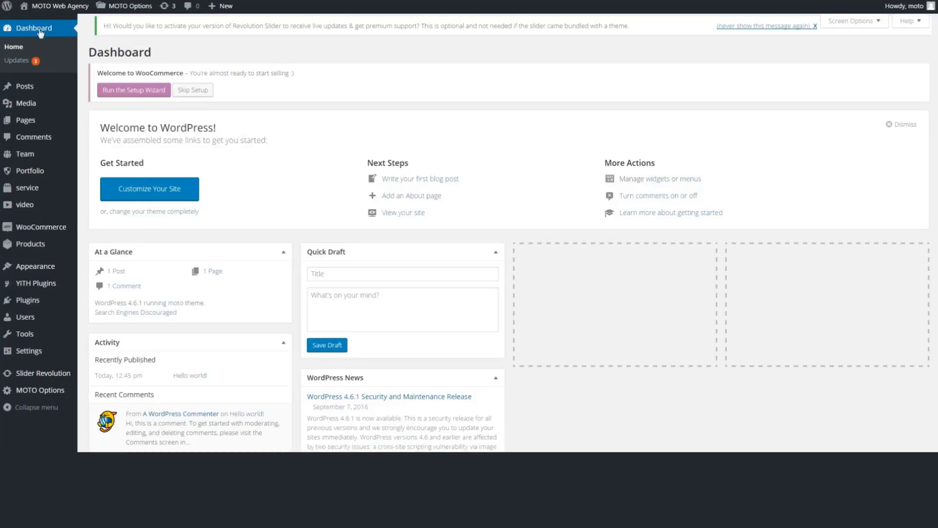
Switch to the file explorer and open the Demo XML folder of the Restaurant demo content.
mouse_move(59, 270)
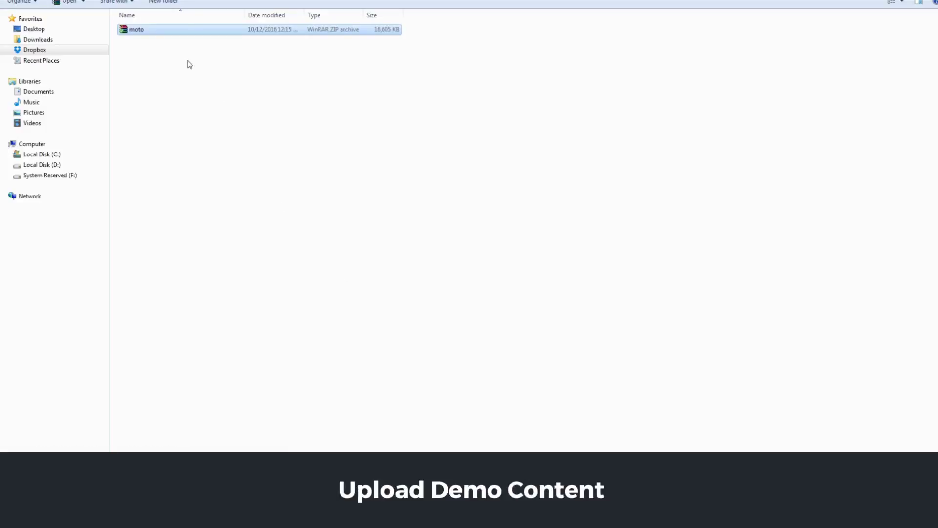
key(Return)
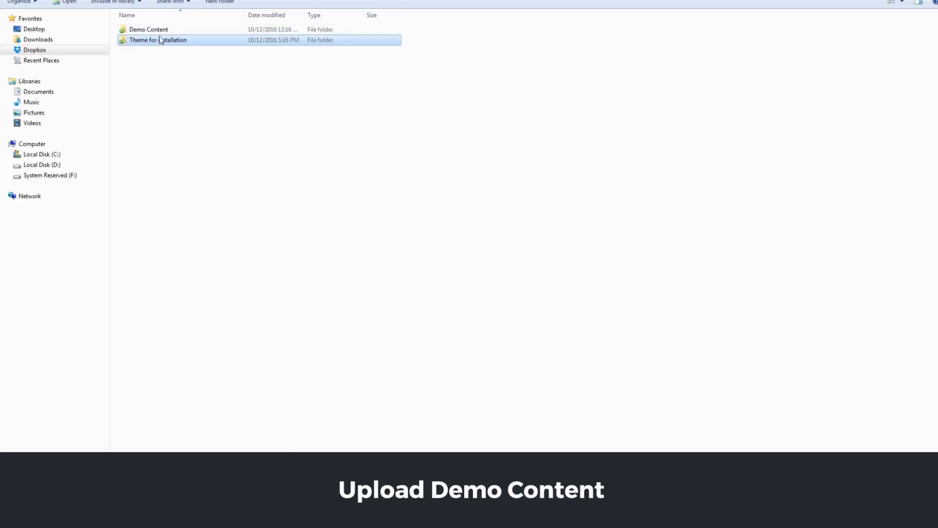
double_click(147, 29)
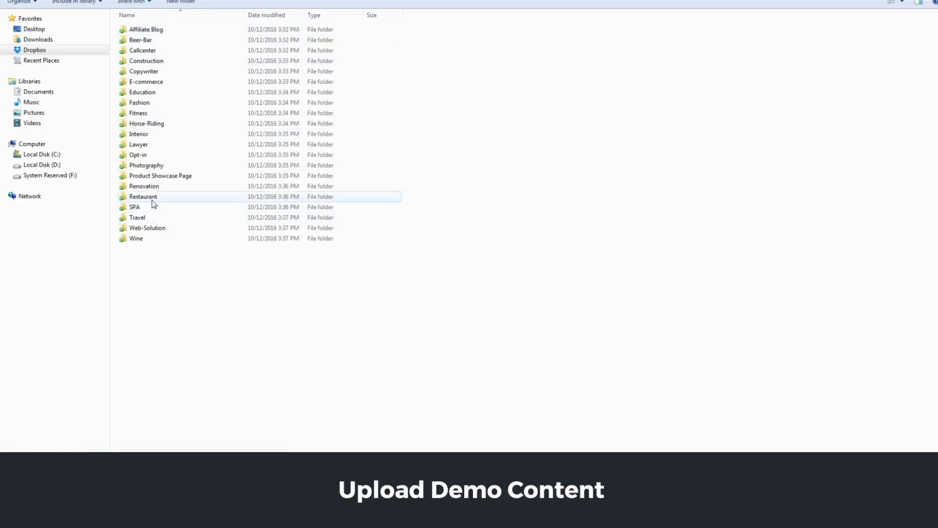
double_click(175, 200)
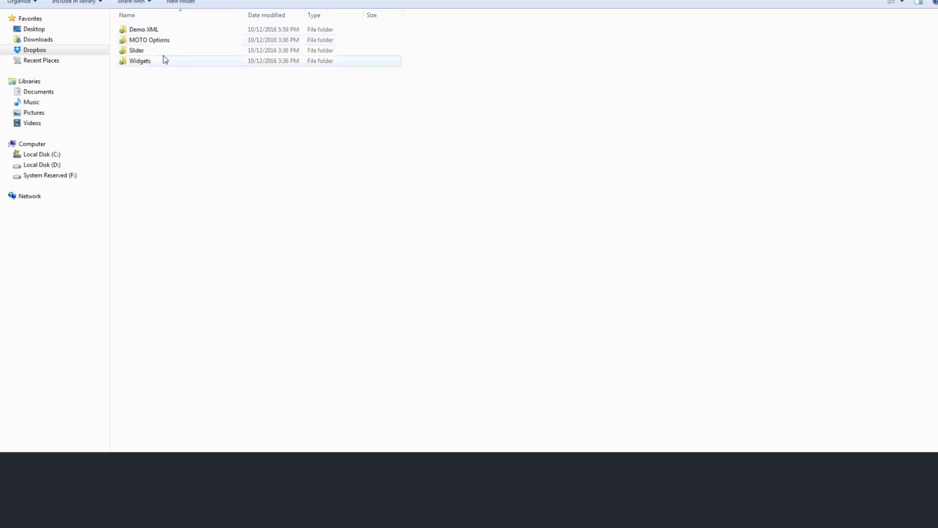
click(154, 34)
double_click(153, 32)
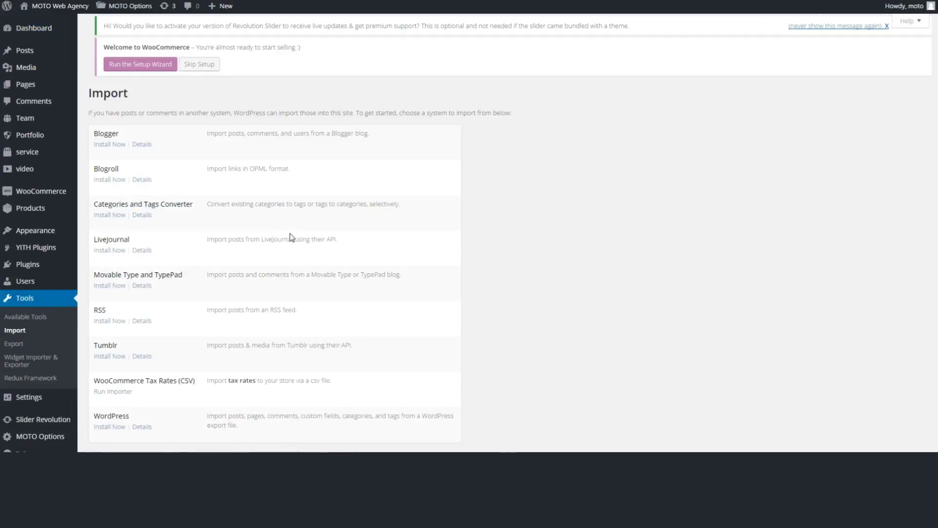
Install the WordPress importer in the site's import tools and run it.
click(108, 428)
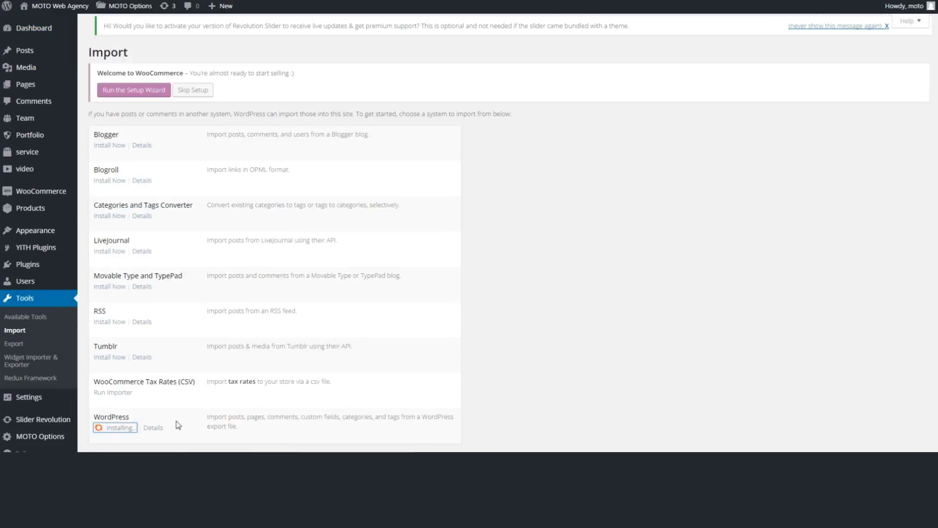
scroll(595, 378, down, 1)
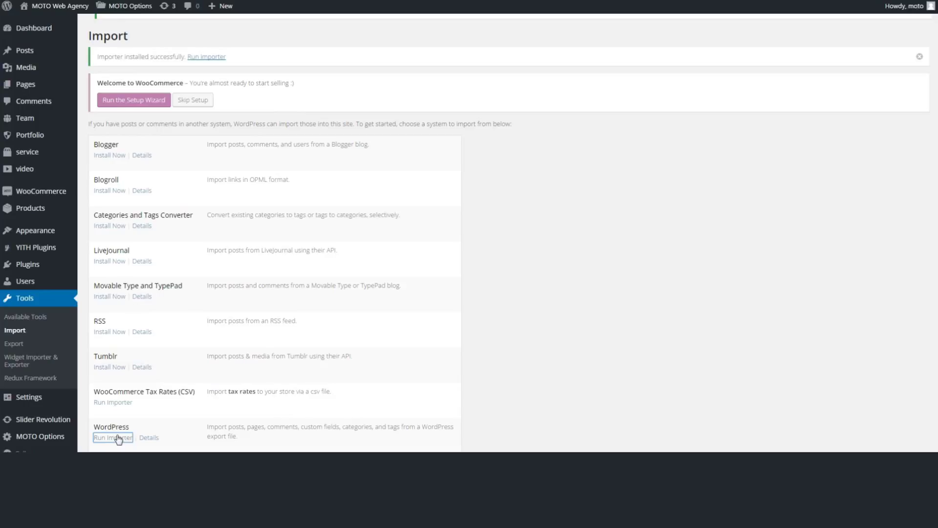
click(116, 438)
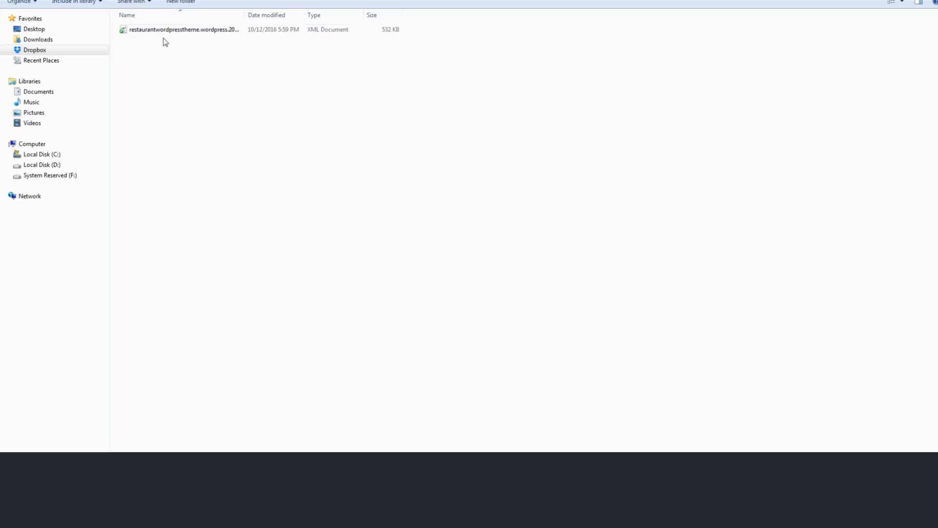
Supply the restaurant XML file from the Demo XML folder to the WordPress importer and upload it.
drag(165, 30, 163, 36)
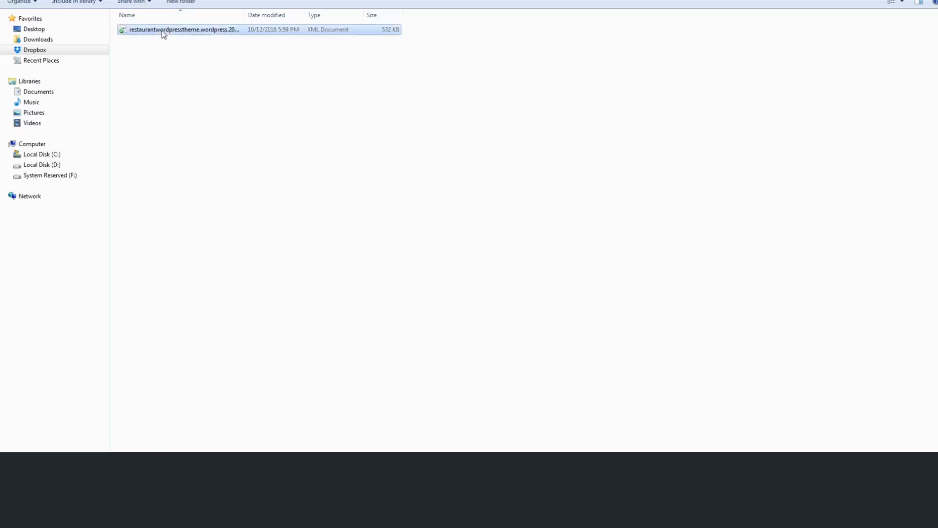
drag(163, 36, 196, 49)
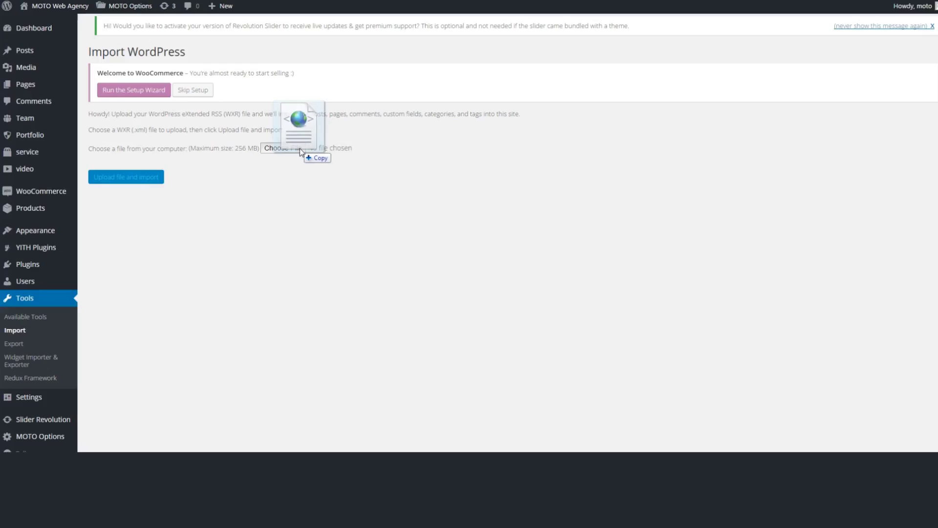
mouse_move(300, 148)
mouse_down()
mouse_move(327, 168)
mouse_move(287, 147)
mouse_up()
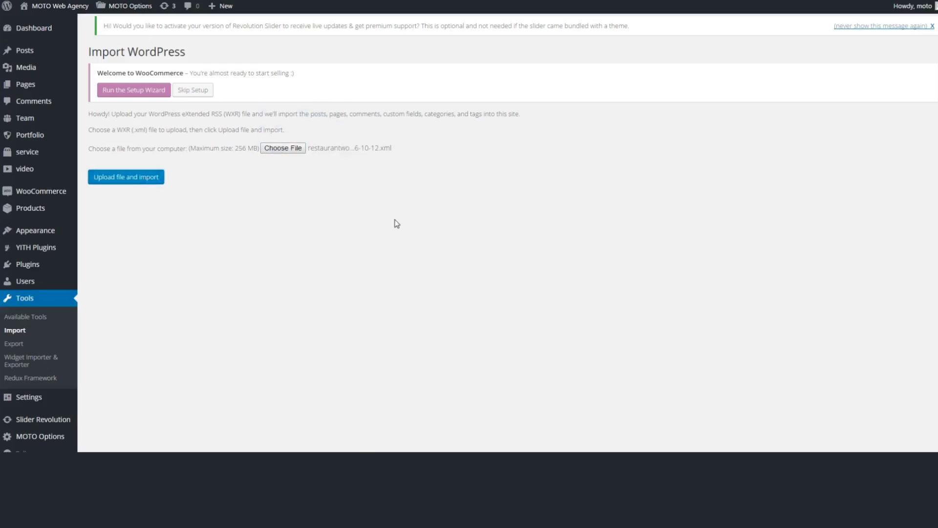
Assign the imported posts to the existing user moto, include file attachments, and submit the import.
click(227, 189)
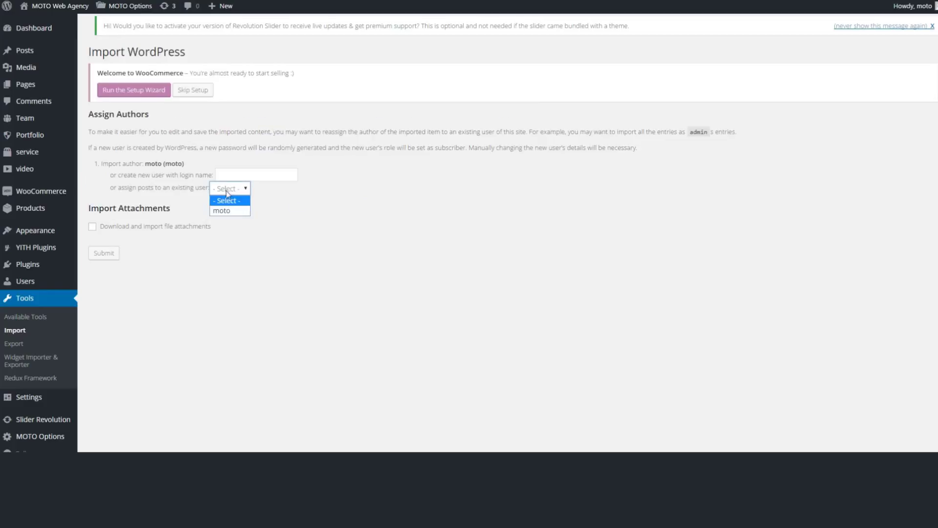
click(230, 210)
click(169, 226)
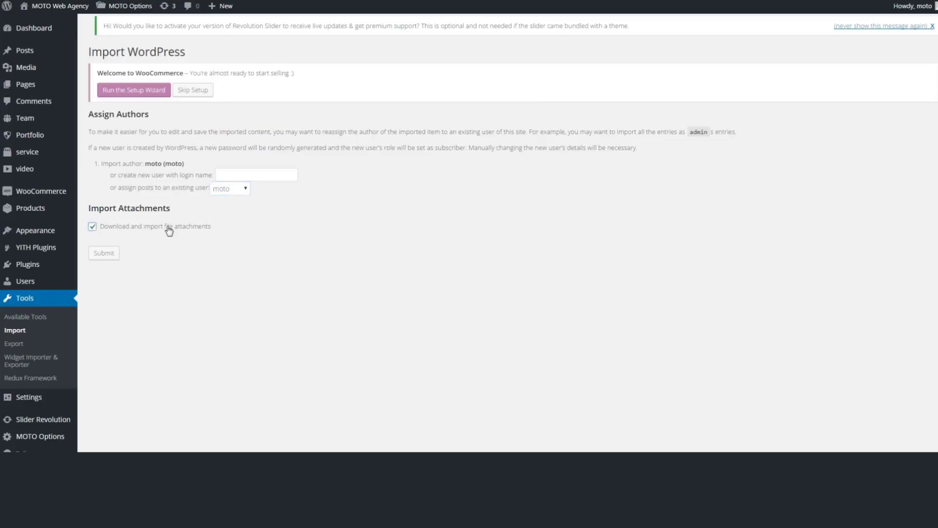
click(115, 255)
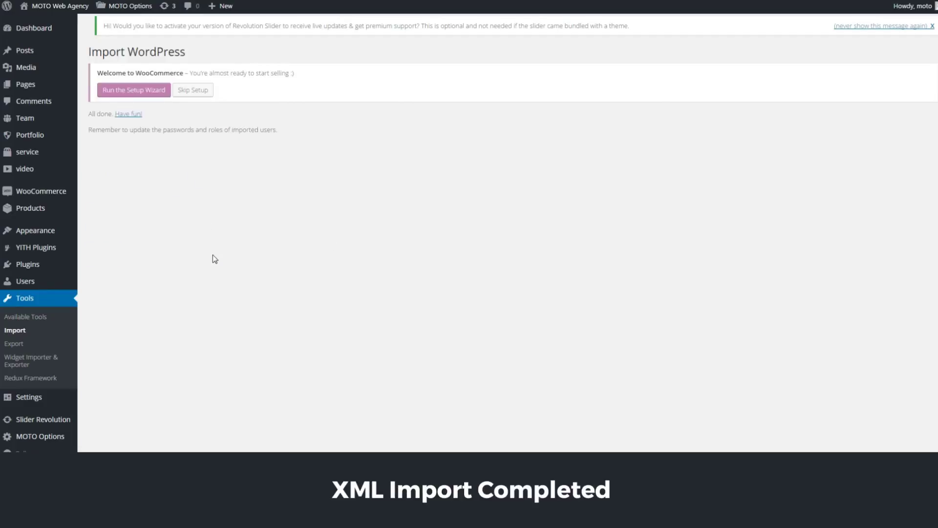
Open the redux_options JSON backup from the Restaurant demo's MOTO Options folder in the text editor.
key(alt+Tab)
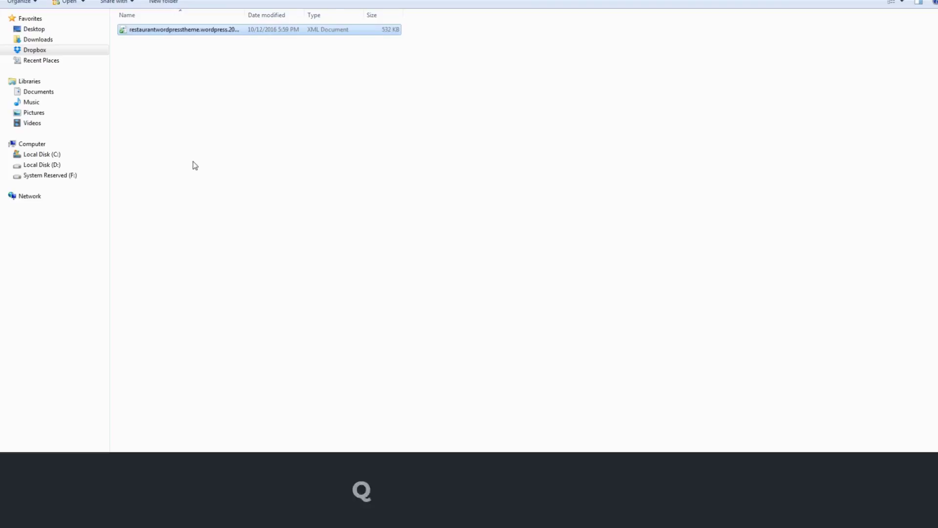
key(BackSpace)
double_click(146, 40)
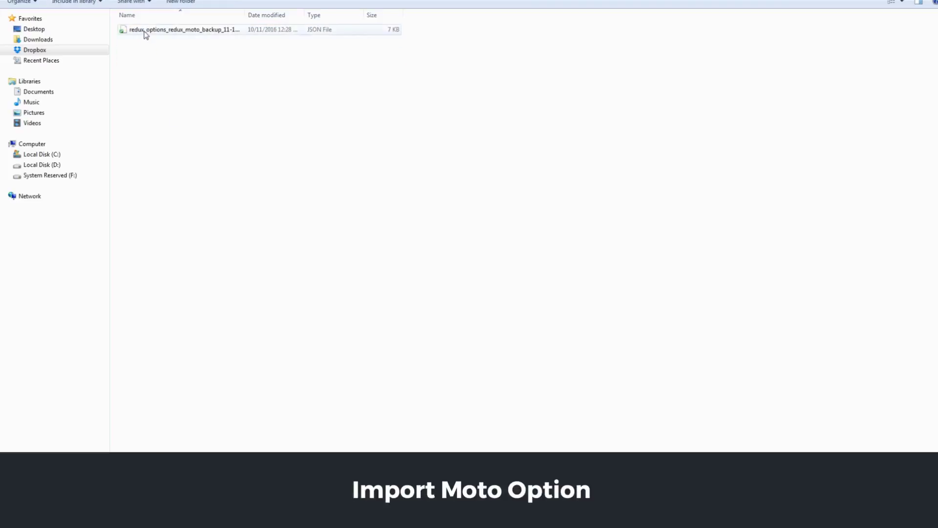
click(144, 31)
right_click(144, 30)
click(166, 44)
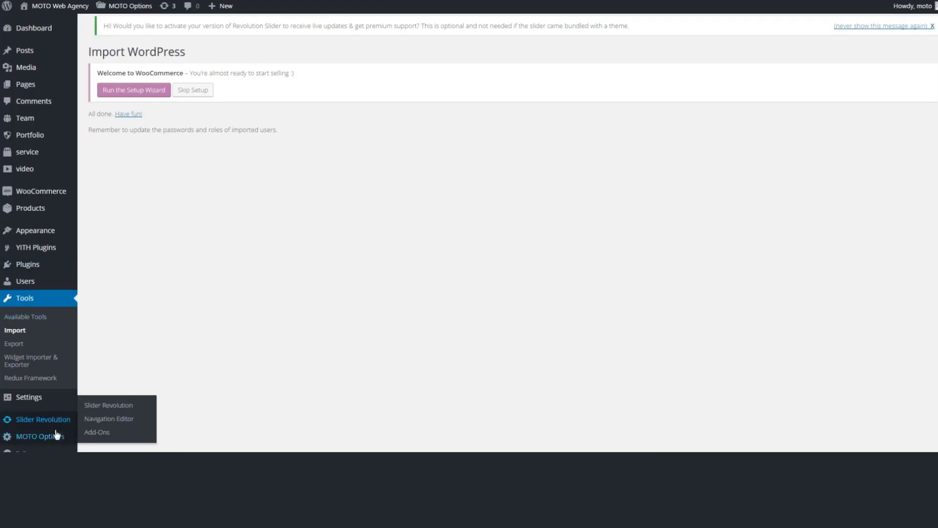
Copy the entire redux_options JSON backup into the MOTO Options file import and run the options import.
mouse_move(55, 436)
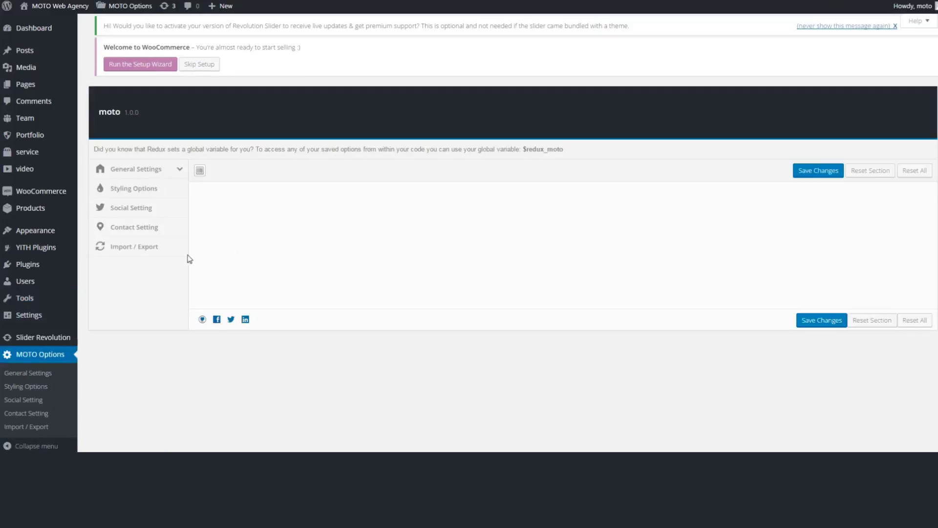
click(169, 259)
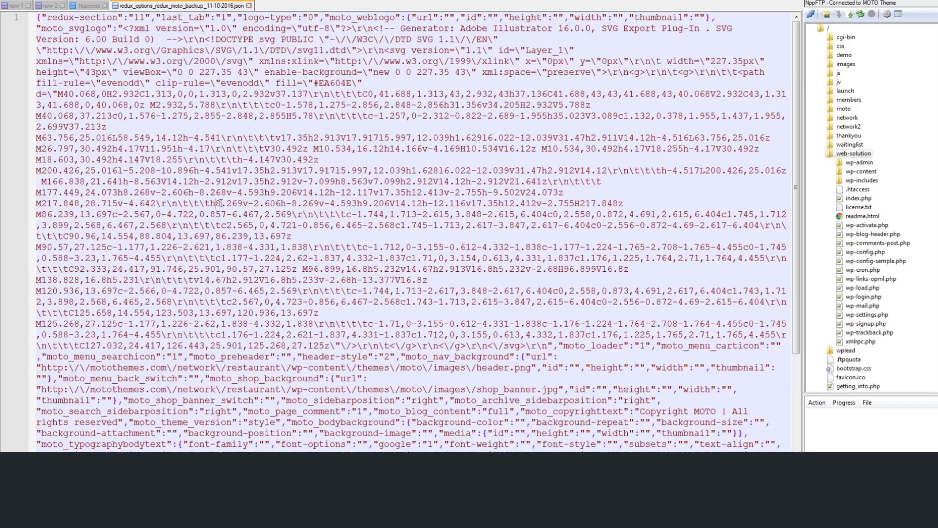
key(ctrl+a)
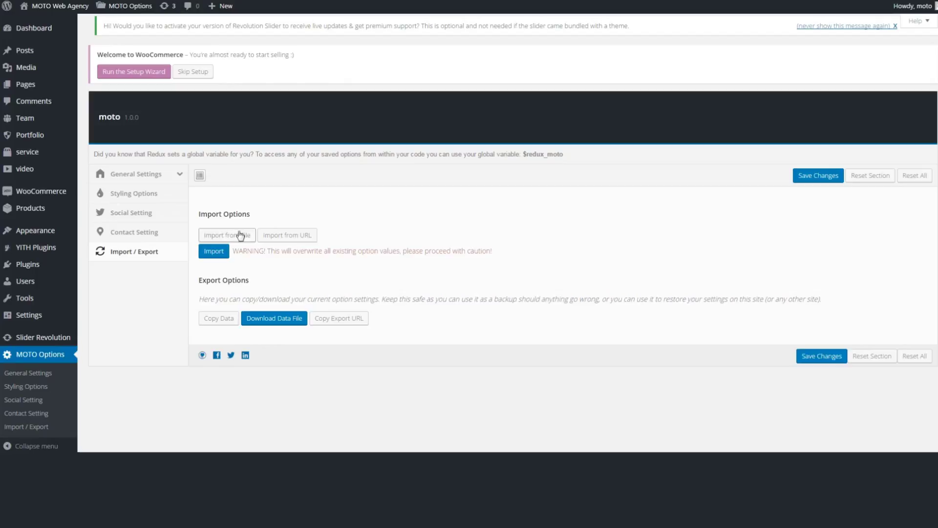
click(227, 235)
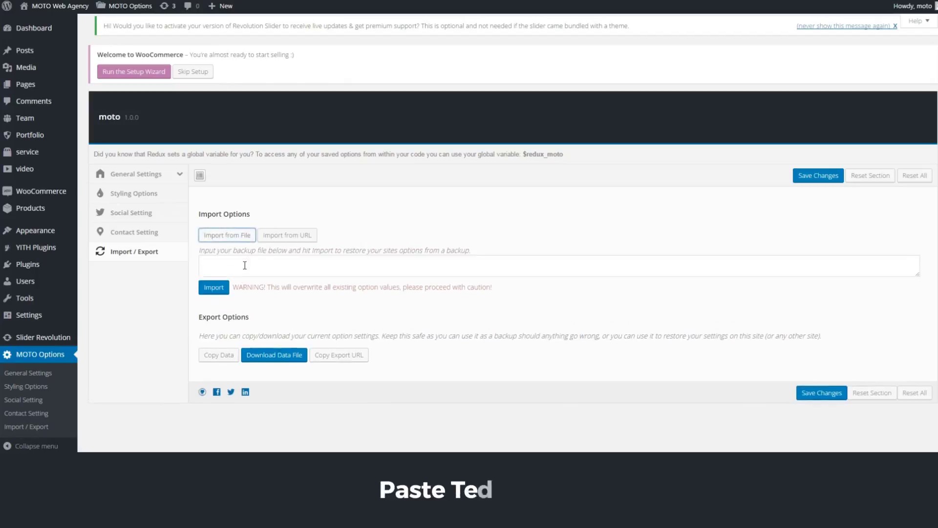
click(245, 265)
key(ctrl+v)
click(214, 287)
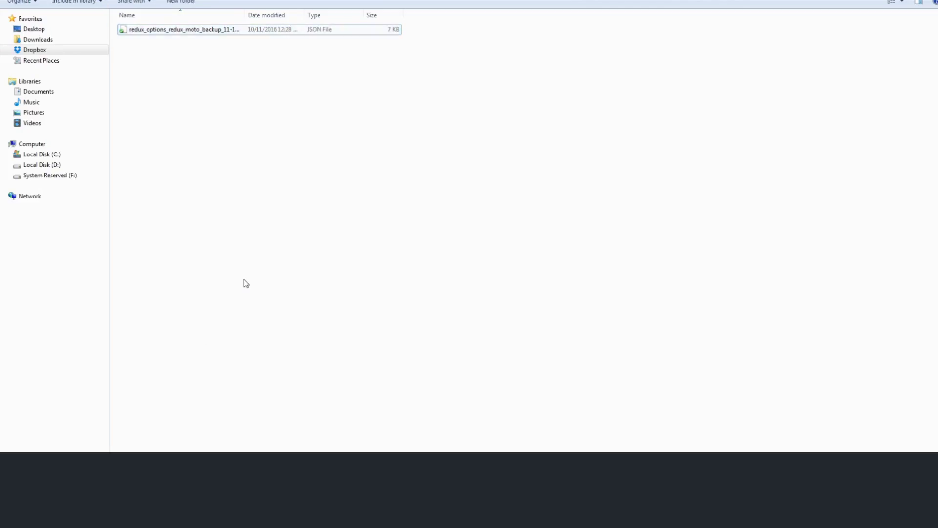
Import the home-slider archive from the demo's Slider folder into Slider Revolution.
key(BackSpace)
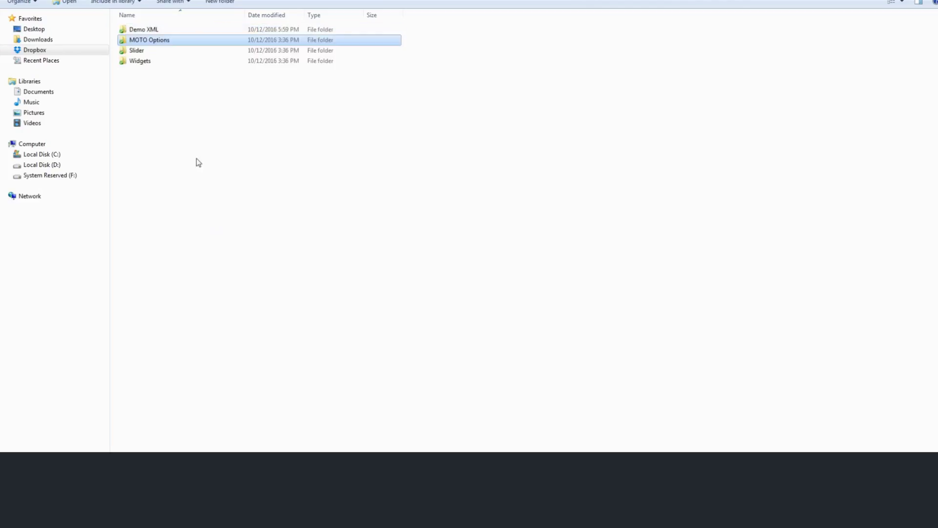
double_click(154, 52)
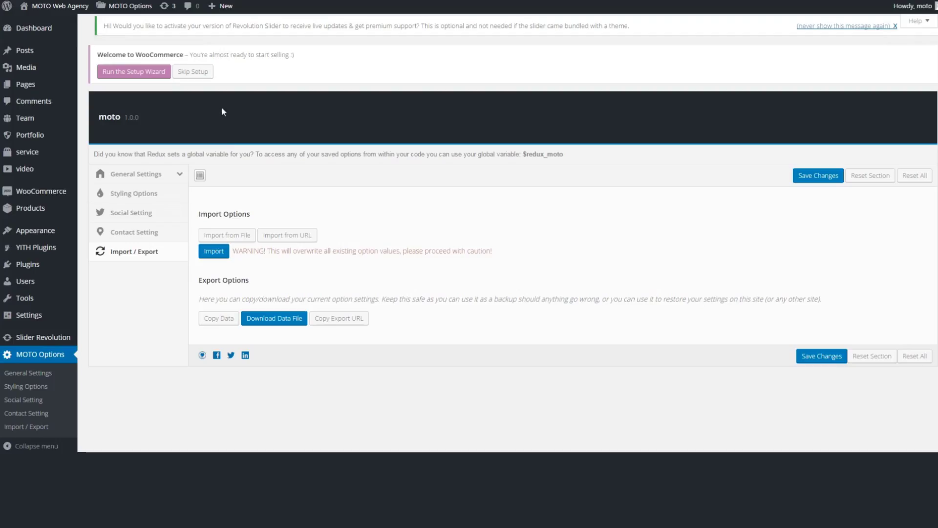
mouse_move(54, 342)
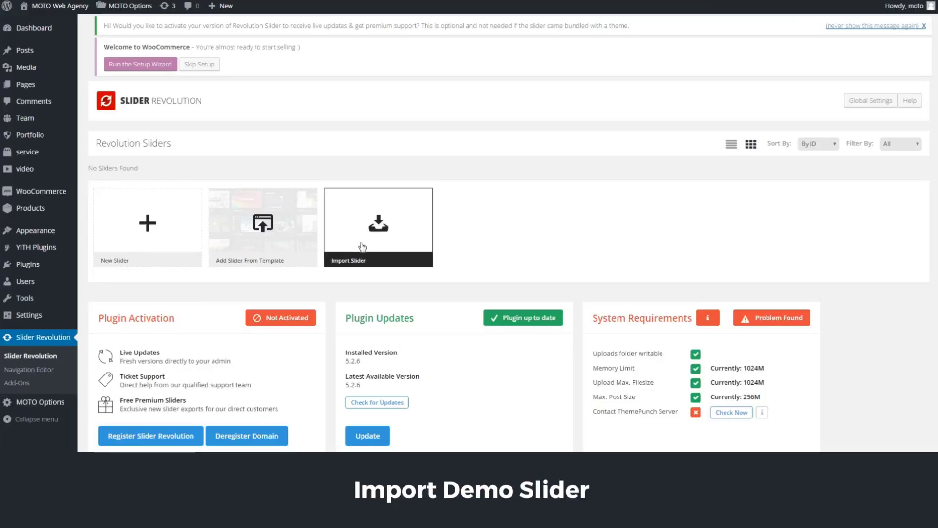
click(375, 228)
key(alt+Tab)
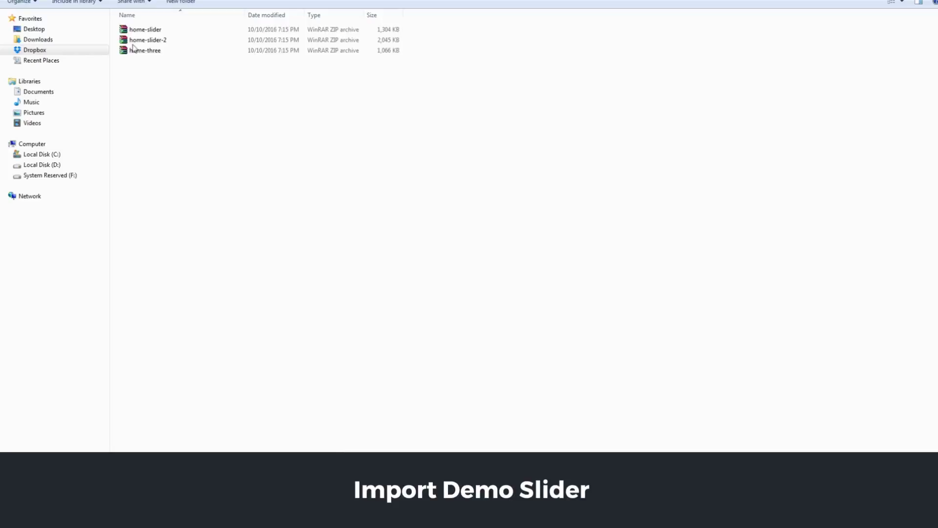
click(147, 28)
drag(146, 27, 358, 210)
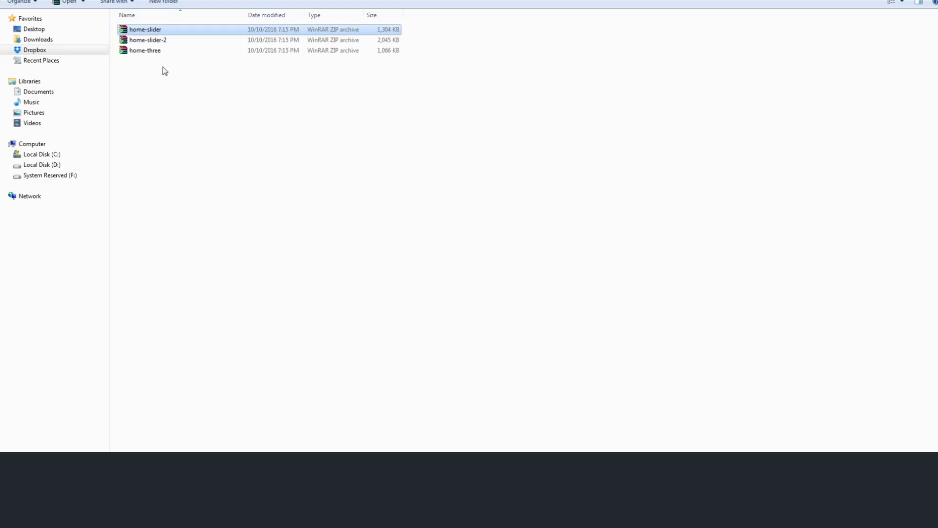
Import the home-slider-2 archive into Slider Revolution as another demo slider.
drag(148, 39, 260, 137)
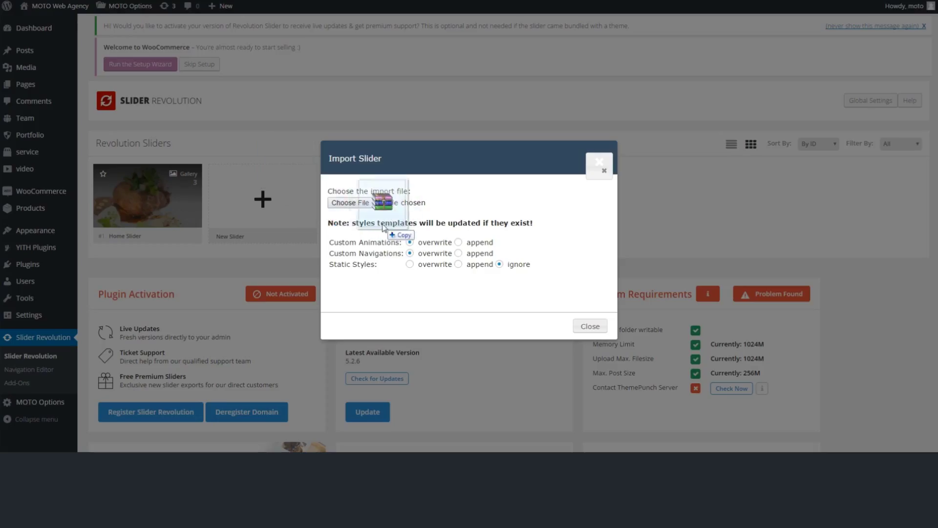
drag(393, 205, 365, 208)
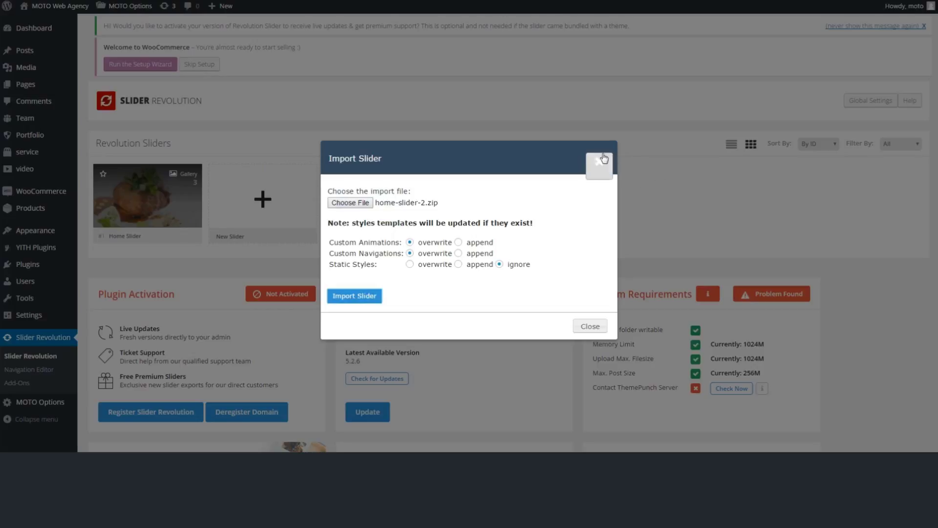
key(Return)
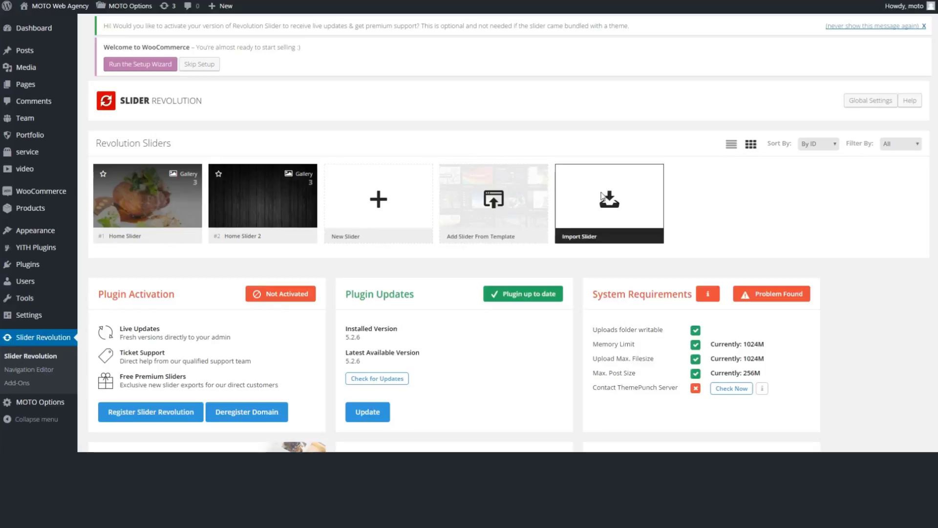
Import the home-three archive into Slider Revolution as another demo slider.
click(587, 193)
key(alt+Tab)
drag(152, 48, 410, 203)
Import the restaurant demo's .wie file from the Widgets folder with the Widget Importer & Exporter.
key(alt+Tab)
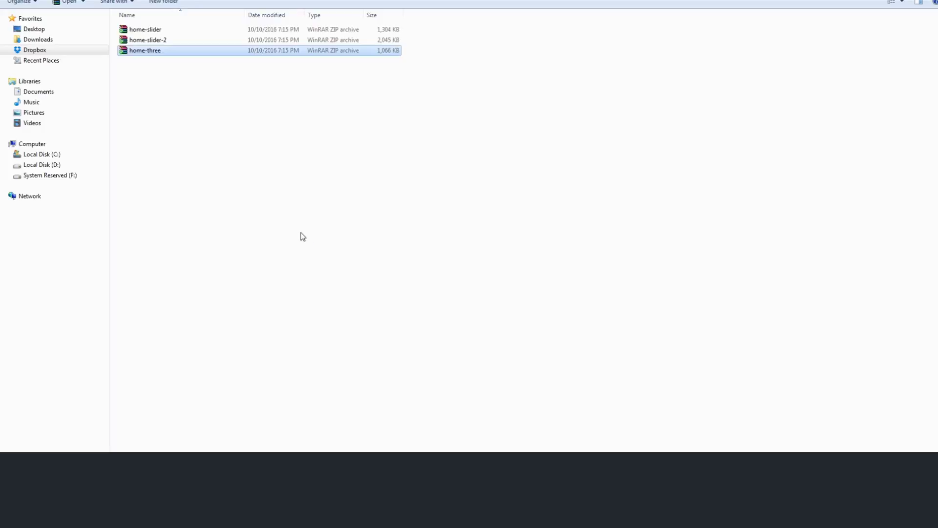
key(BackSpace)
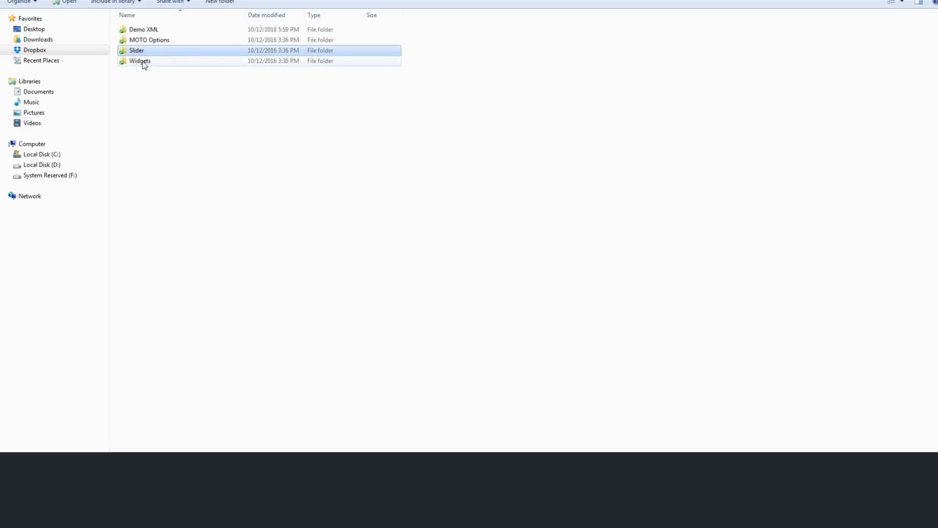
double_click(144, 64)
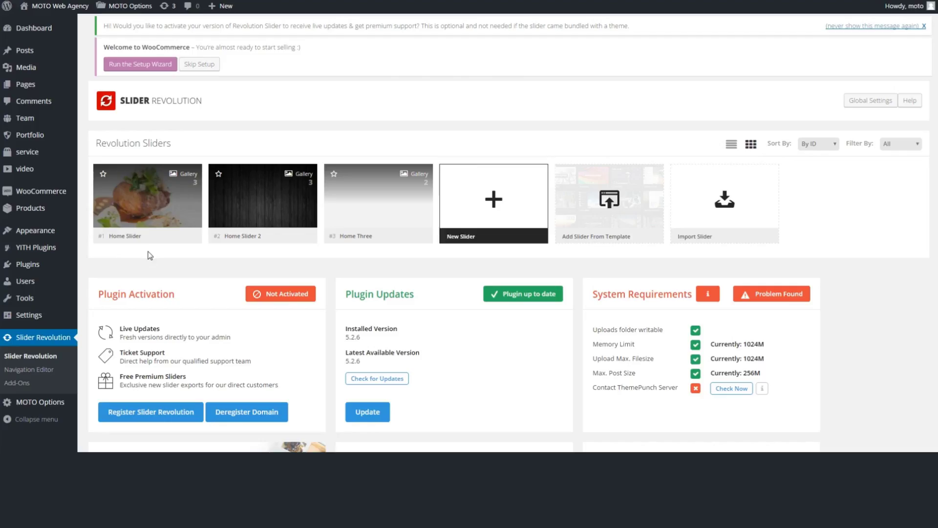
mouse_move(47, 299)
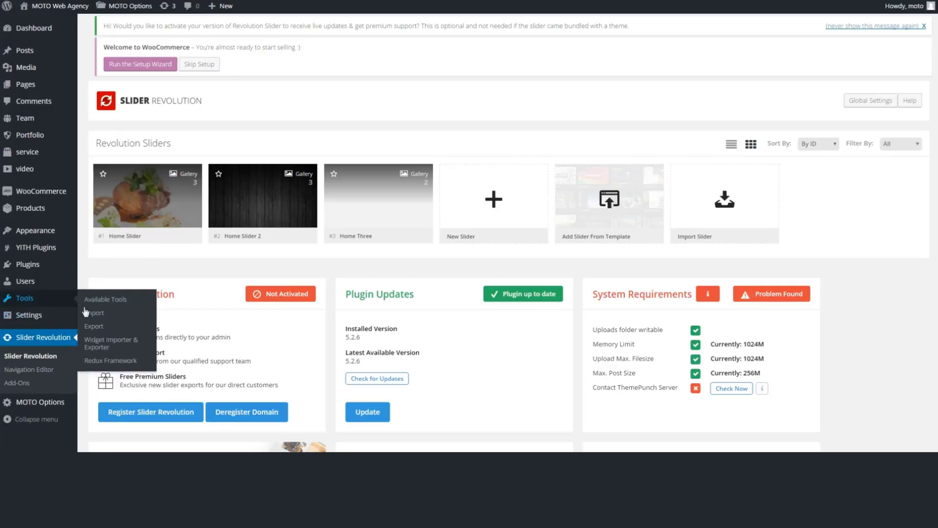
click(108, 344)
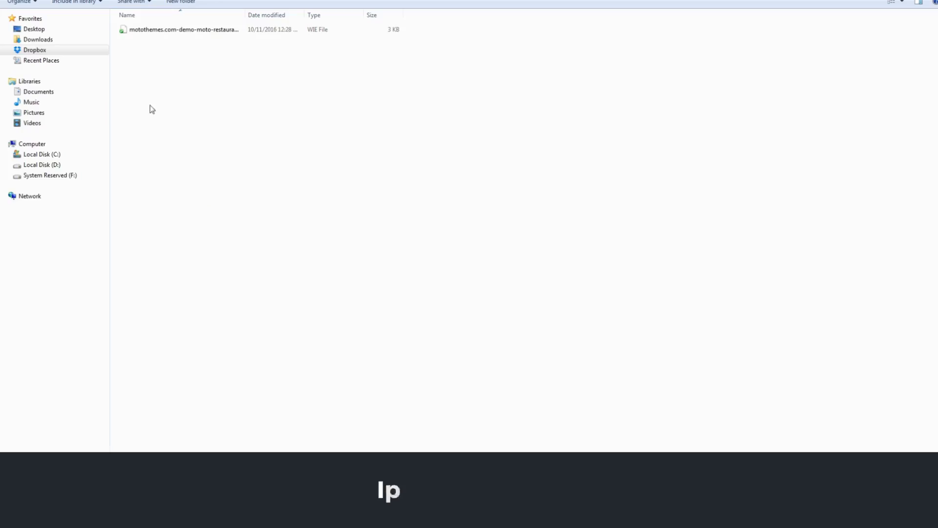
drag(141, 36, 182, 104)
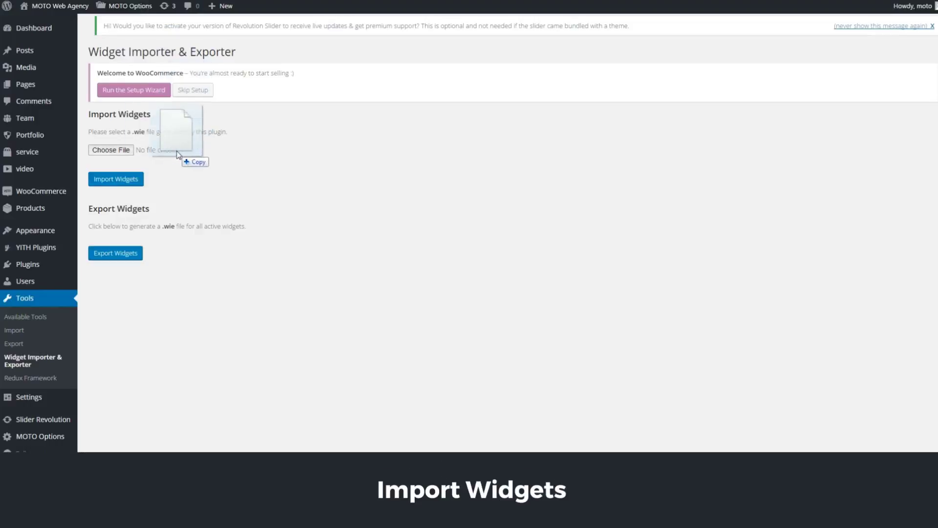
drag(177, 155, 129, 153)
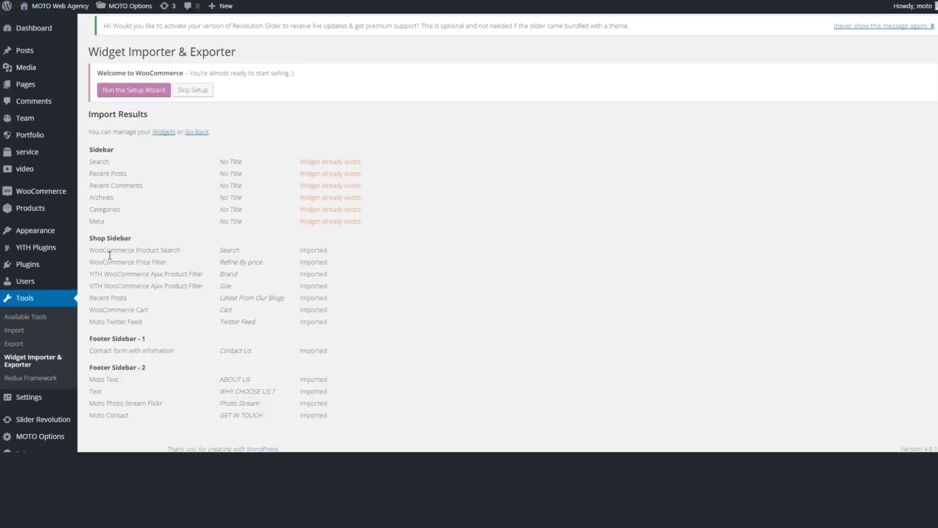
Set the site's front page in the reading settings to display the static page Home.
mouse_move(38, 397)
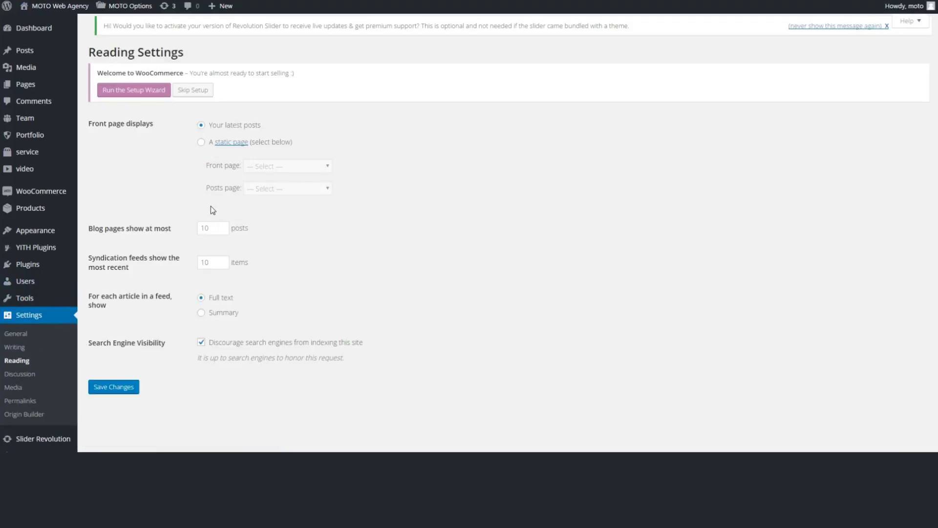
click(201, 142)
click(259, 166)
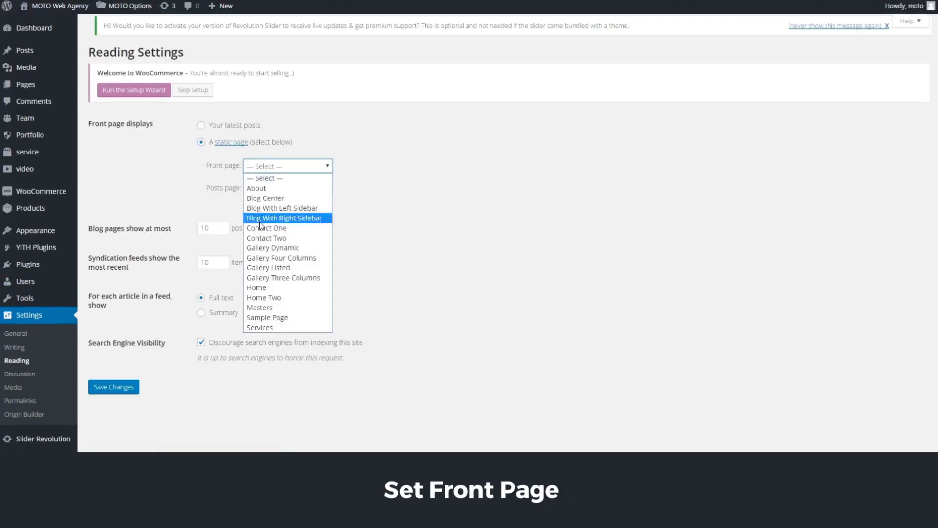
click(258, 288)
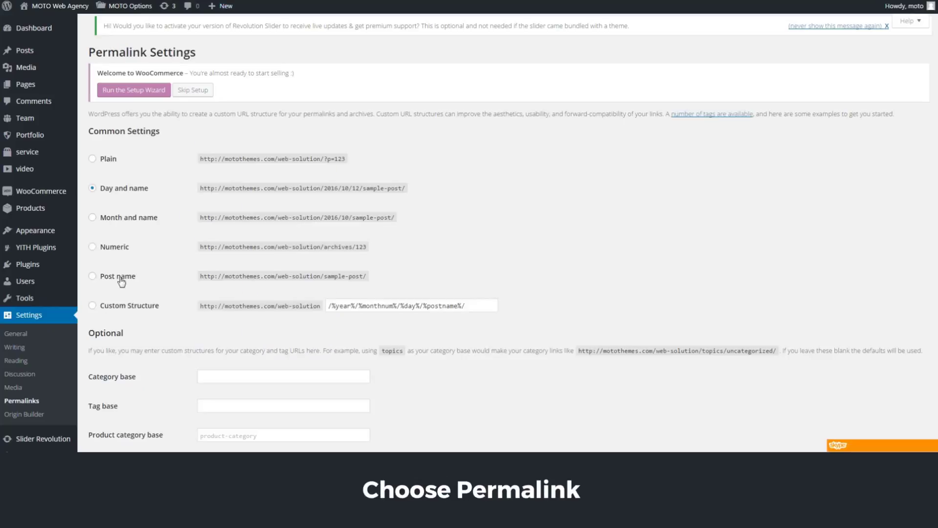
Set the permalink structure to Post name and save the permalink settings.
click(120, 281)
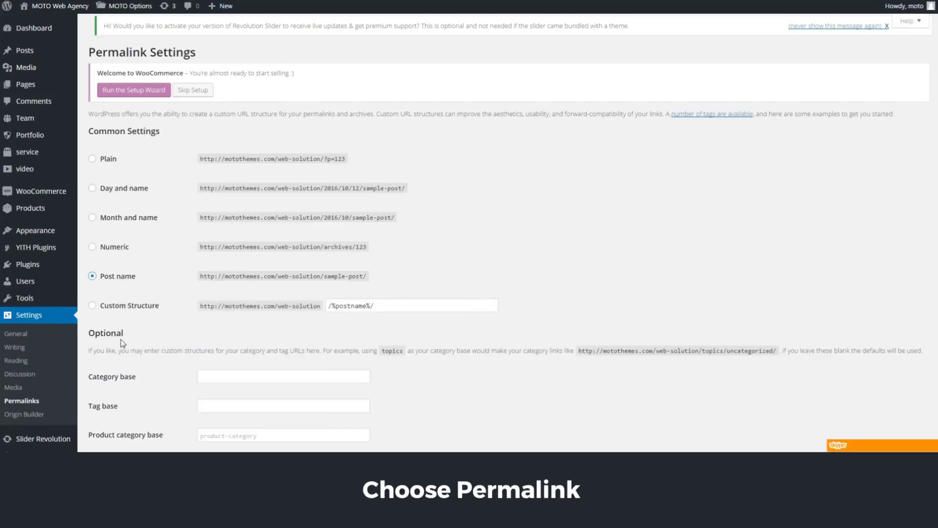
scroll(123, 343, down, 5)
click(115, 432)
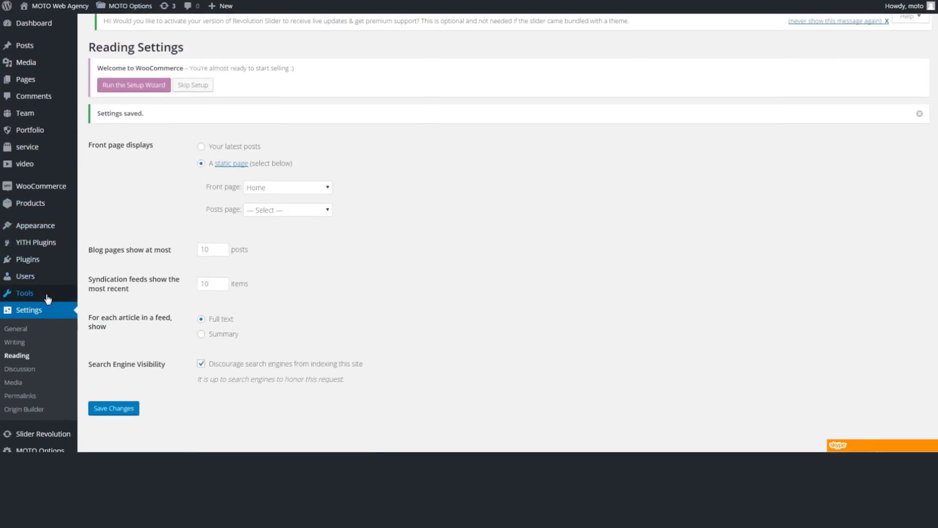
Set the Gallery item's Menu Column to Two Column in the Main Menu structure.
mouse_move(54, 226)
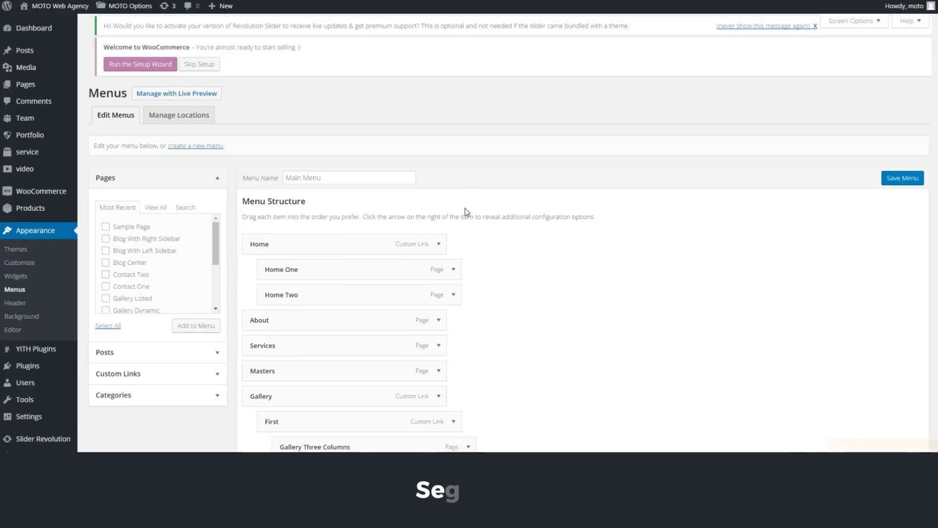
scroll(541, 261, down, 7)
scroll(529, 204, down, 3)
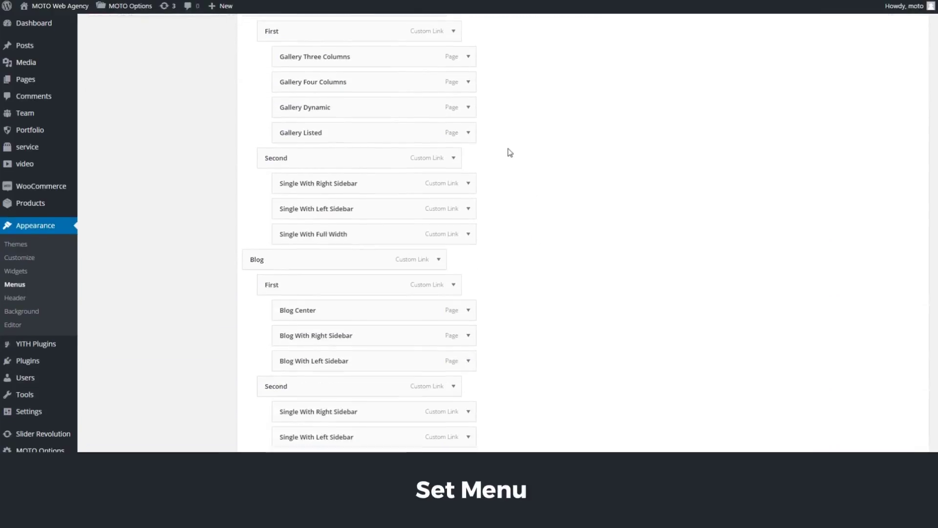
scroll(503, 142, up, 2)
click(438, 106)
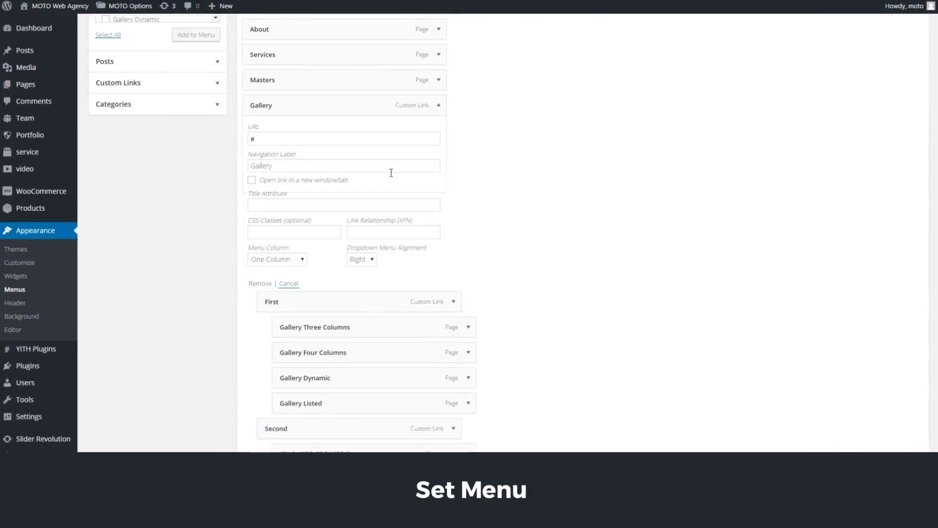
click(277, 259)
click(276, 278)
Mark the First item under Gallery as Don't show and set its dropdown menu alignment to Left.
scroll(515, 224, down, 4)
click(455, 103)
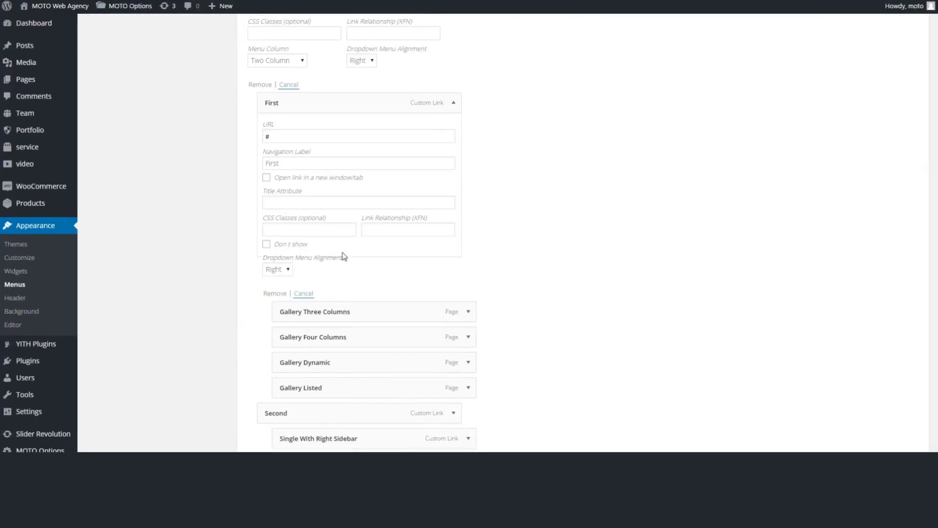
click(266, 244)
click(286, 270)
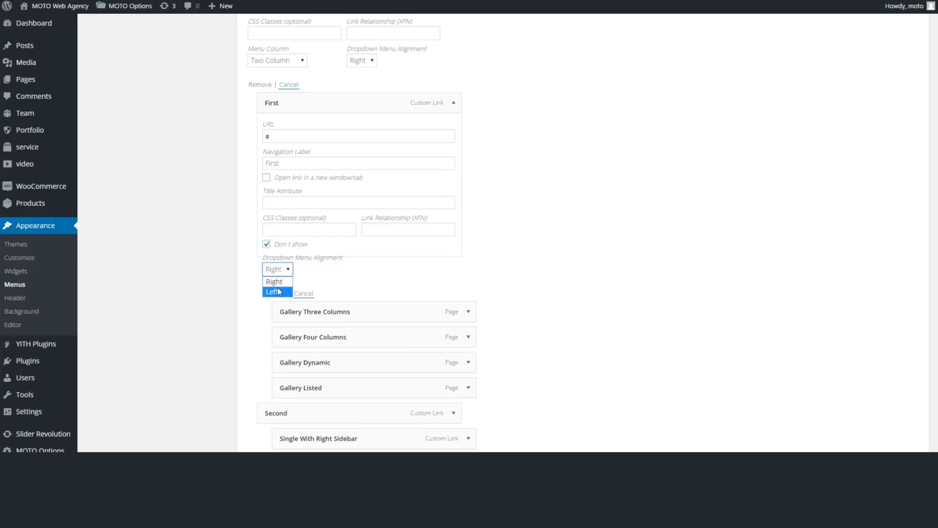
click(274, 291)
Open the settings of the Second custom link under Gallery in the menu structure.
scroll(617, 239, down, 4)
click(455, 215)
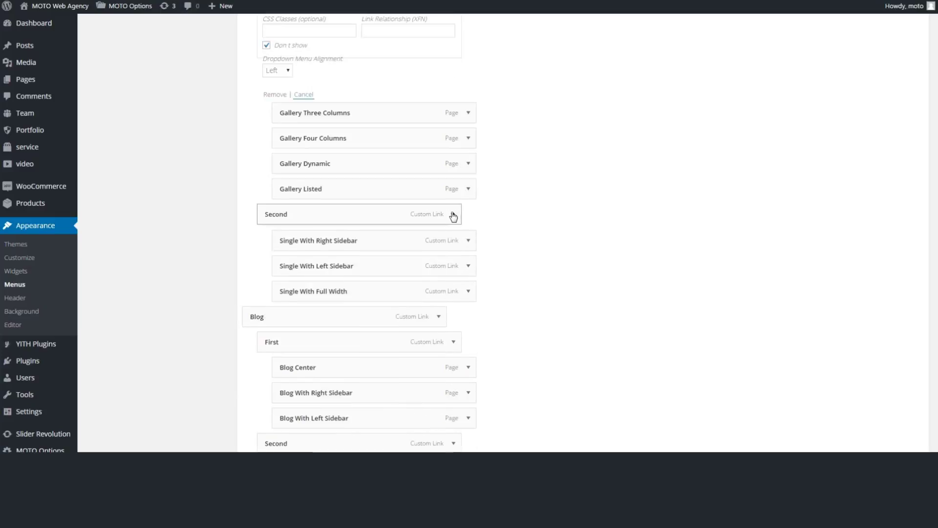
scroll(317, 335, down, 3)
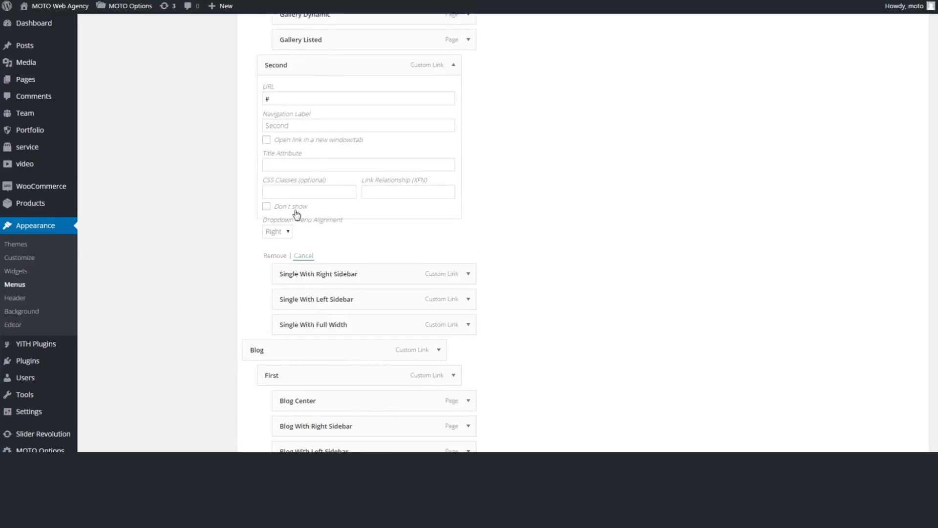
click(304, 256)
Set the Blog item's Menu Column to Two Column in the Main Menu structure.
scroll(537, 225, down, 3)
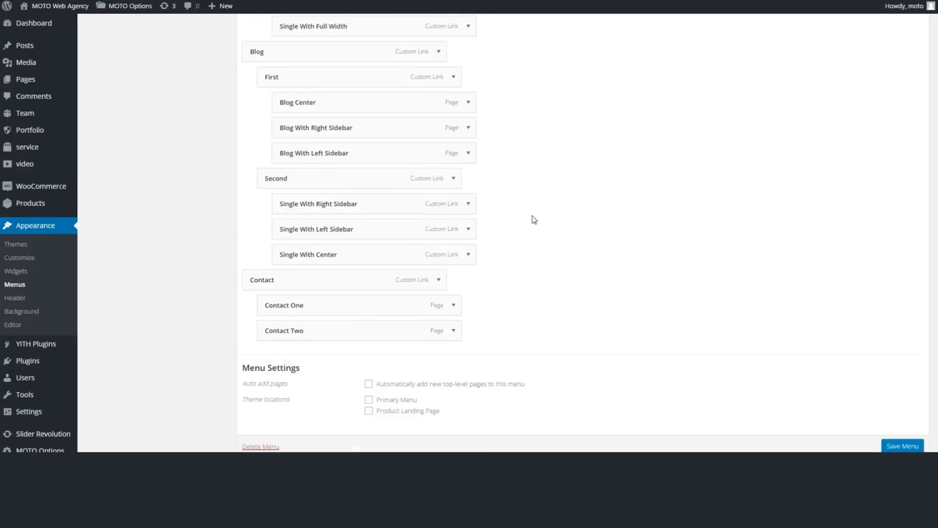
click(438, 52)
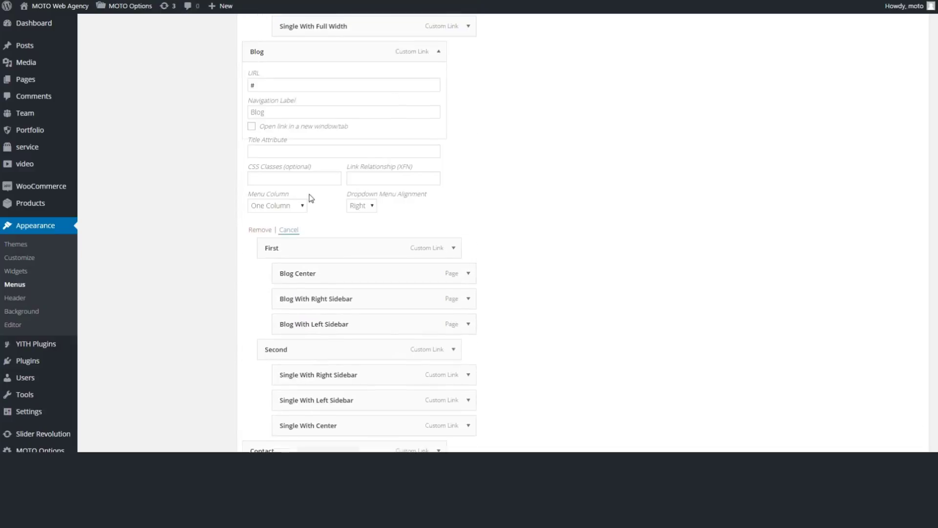
click(280, 204)
click(274, 228)
scroll(513, 195, down, 2)
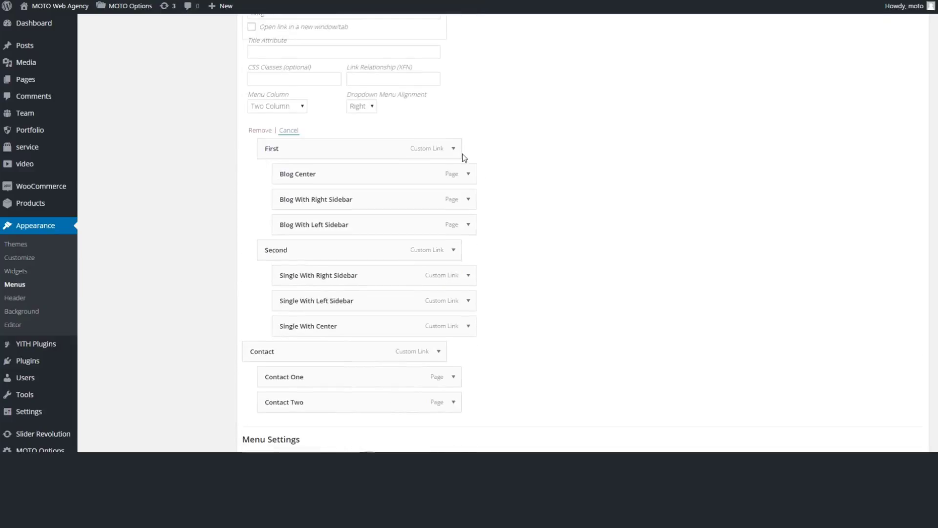
Mark the First item under Blog as Don't show and set its dropdown menu alignment to Left.
click(453, 149)
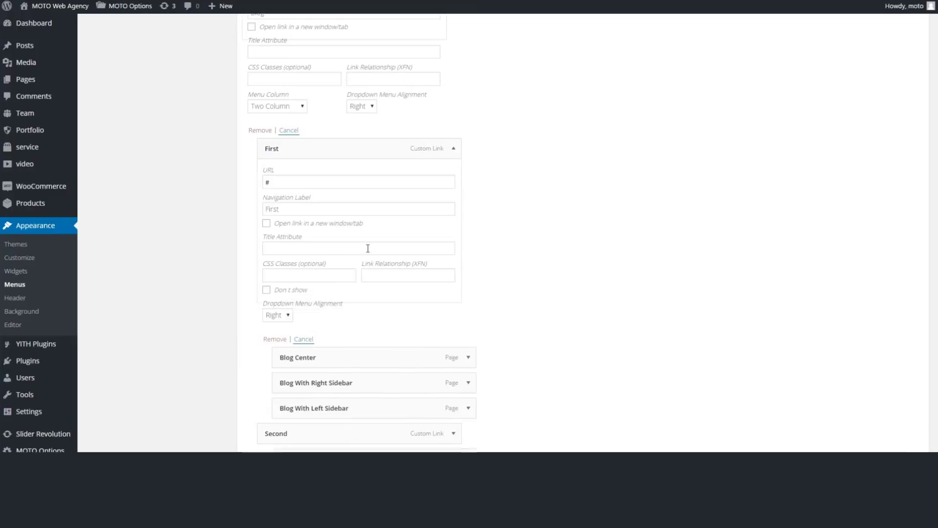
click(289, 312)
click(272, 336)
Open the settings of the Second custom link under Blog and save the Main Menu.
scroll(521, 325, down, 5)
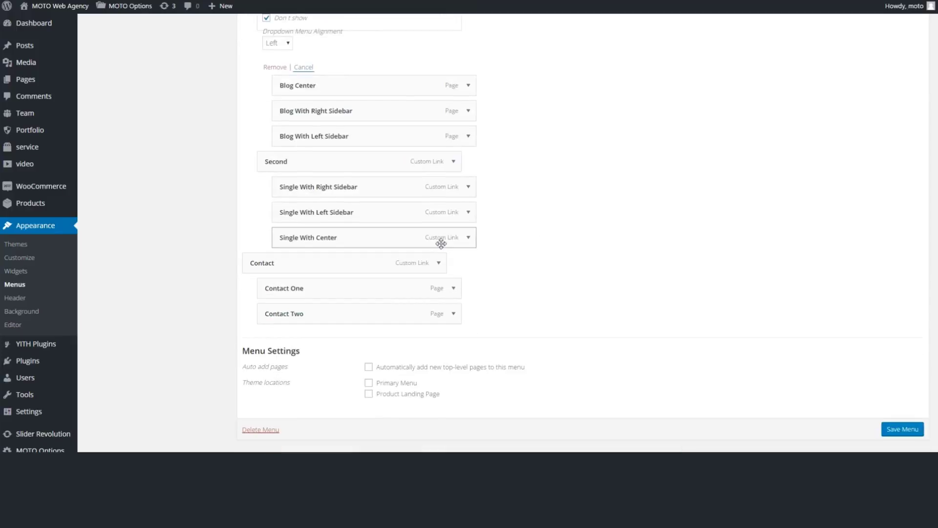
click(454, 161)
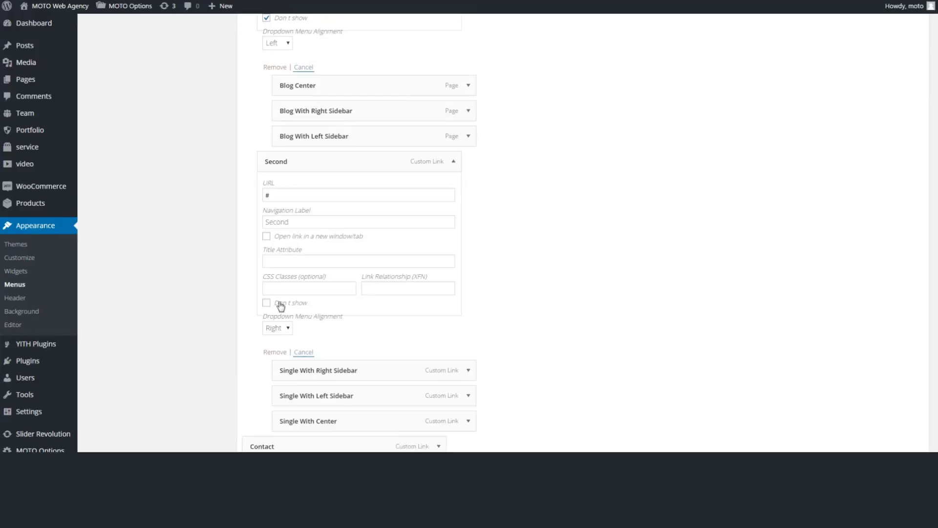
scroll(516, 302, down, 4)
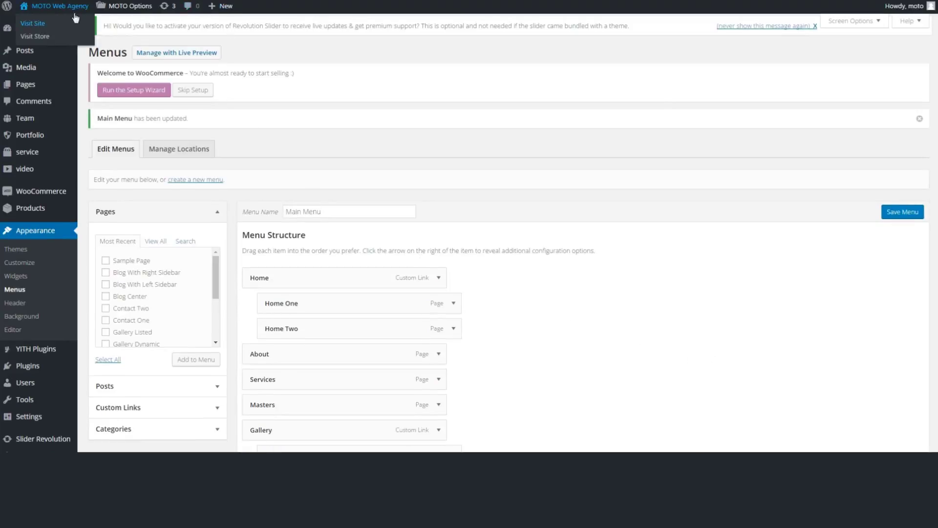
Visit the live site and review the restaurant home page from the header banner down to the Contact Us section.
click(75, 18)
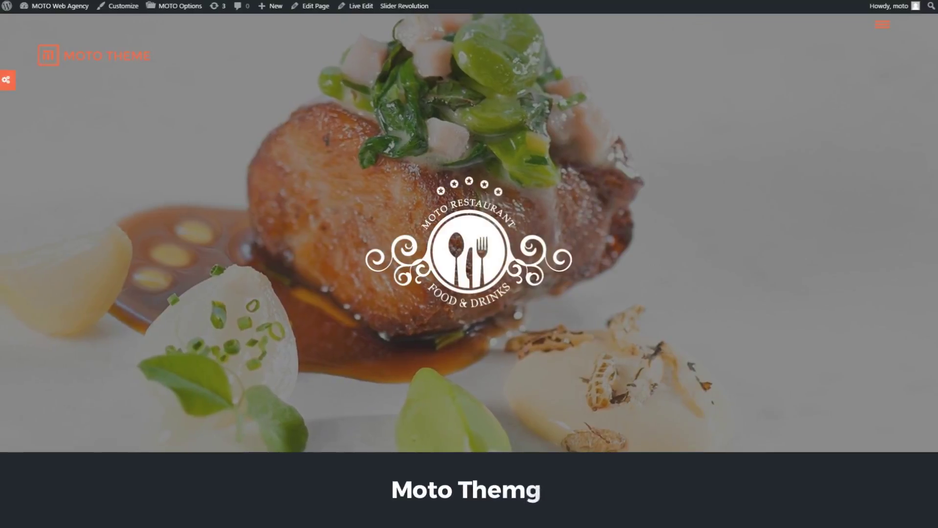
scroll(469, 233, down, 10)
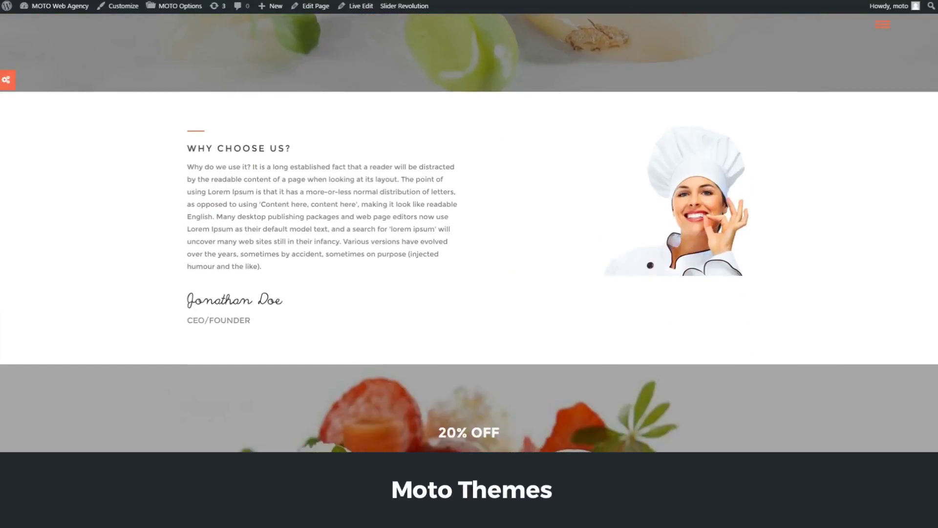
scroll(469, 233, down, 15)
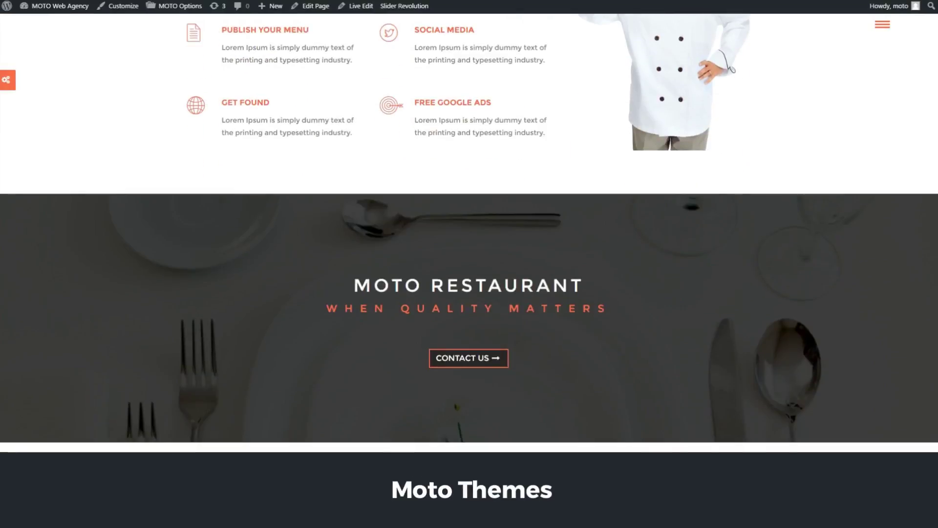
scroll(469, 264, down, 15)
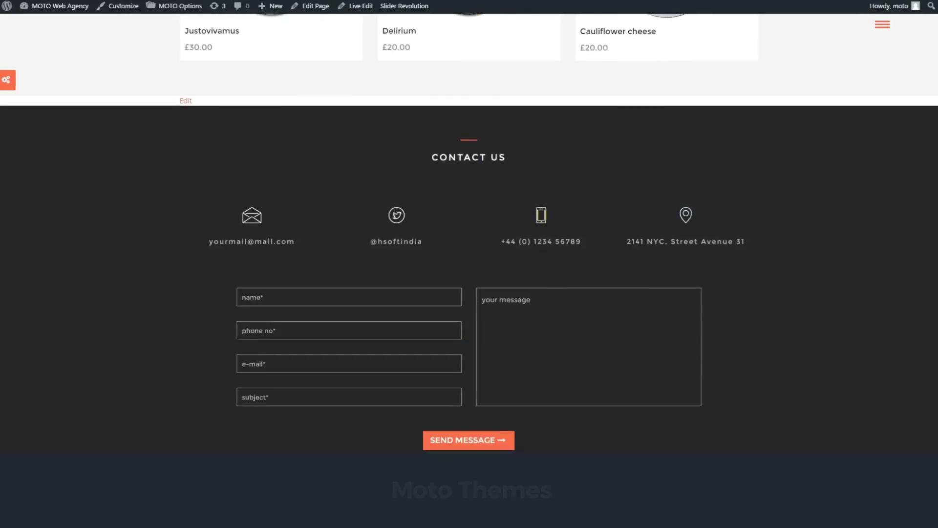
scroll(469, 264, down, 1)
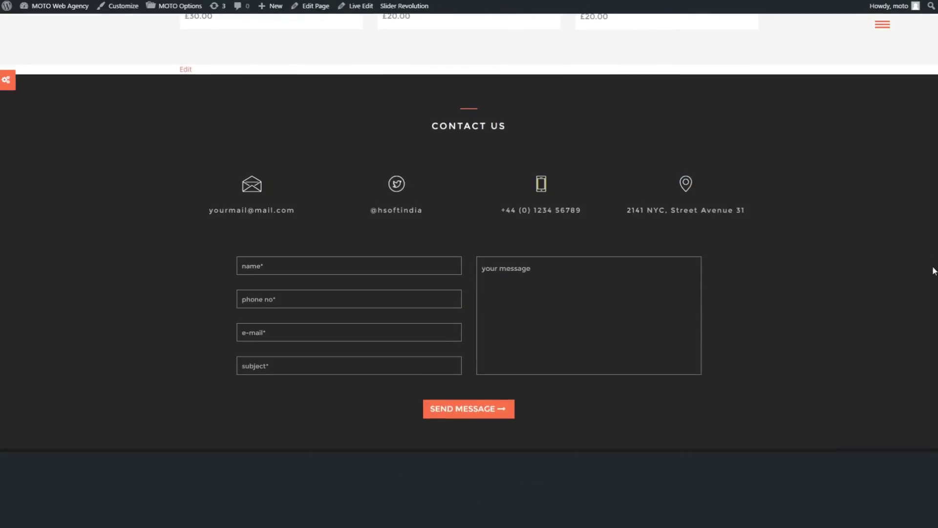